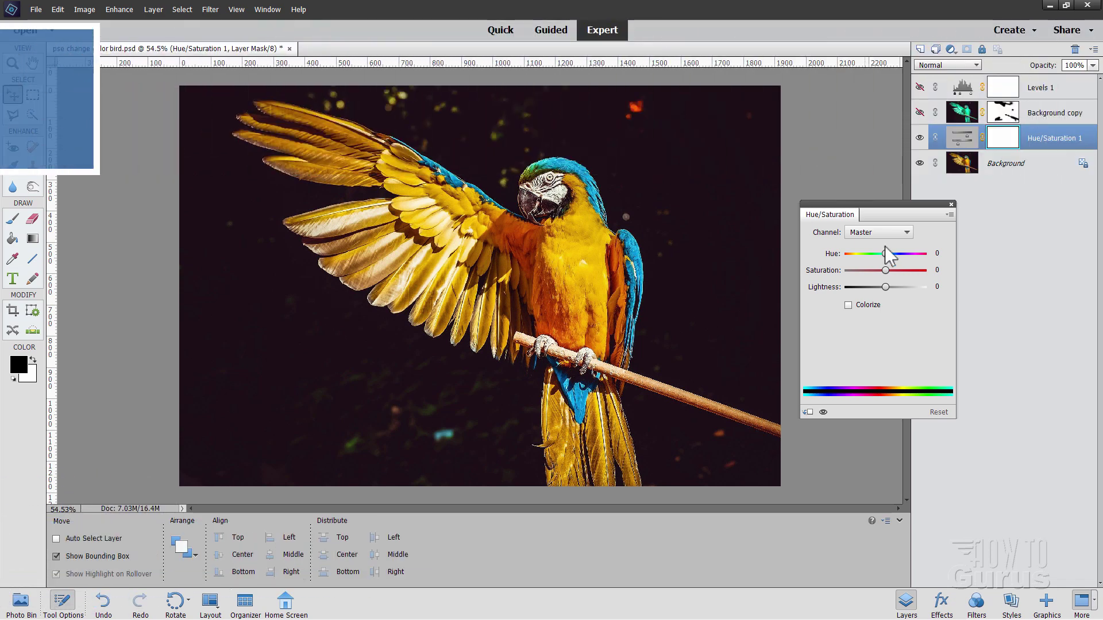
# Step: Set the Hue/Saturation hue back to 0 and hide the Hue/Saturation 1 layer
pyautogui.moveTo(886, 254)
pyautogui.mouseDown()
pyautogui.moveTo(868, 253)
pyautogui.moveTo(905, 247)
pyautogui.moveTo(851, 255)
pyautogui.moveTo(891, 251)
pyautogui.mouseUp()
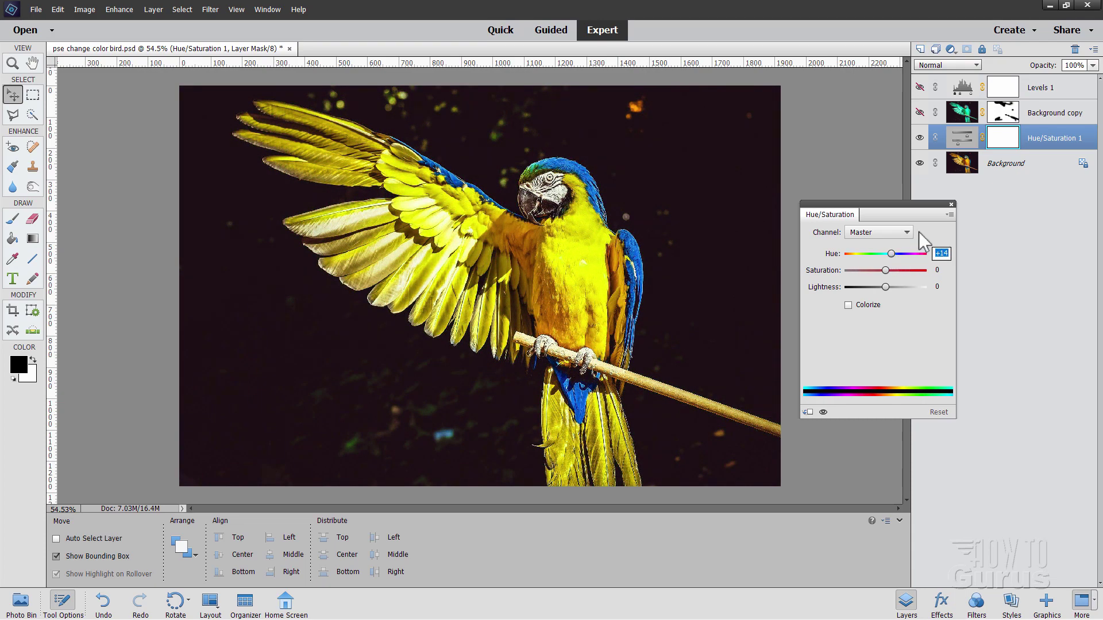
pyautogui.write('0')
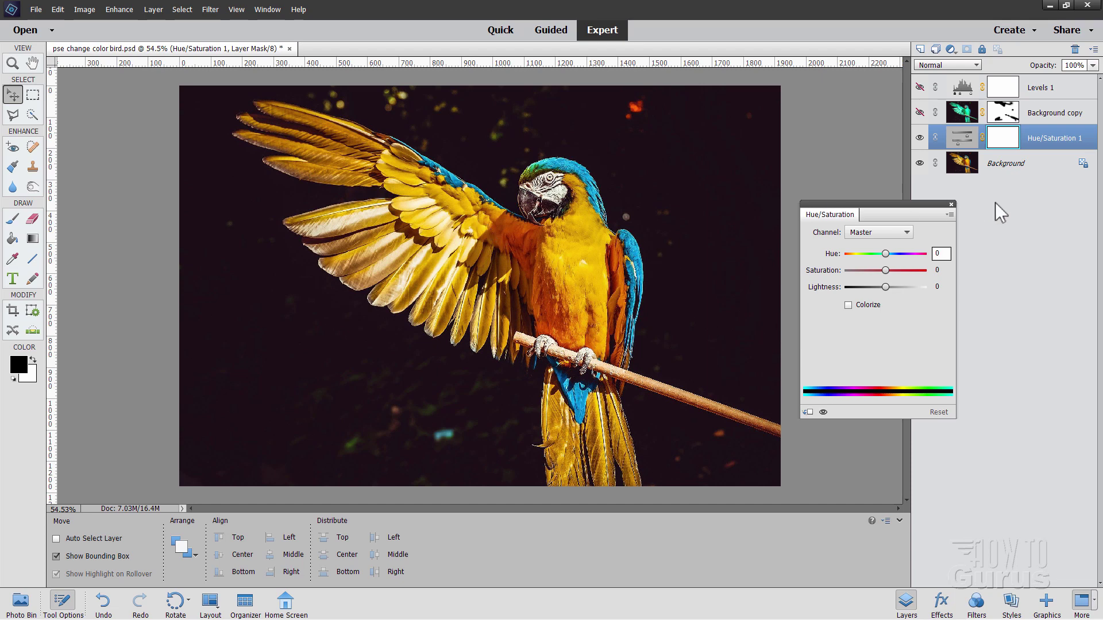
pyautogui.click(920, 138)
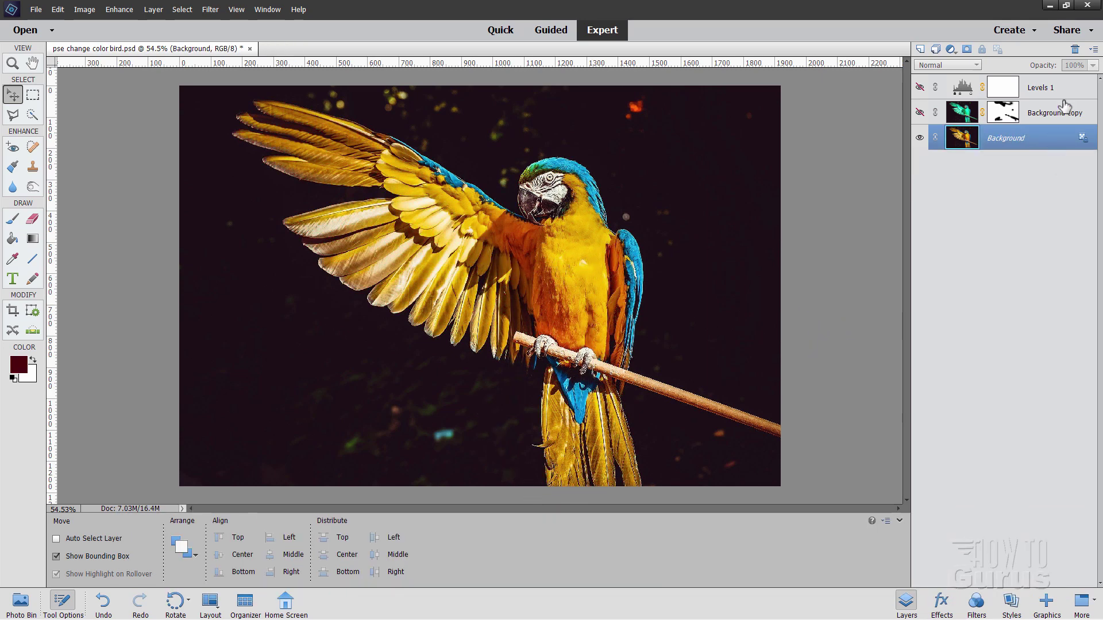
# Step: Delete the Levels 1 and Background copy layers
pyautogui.click(1072, 91)
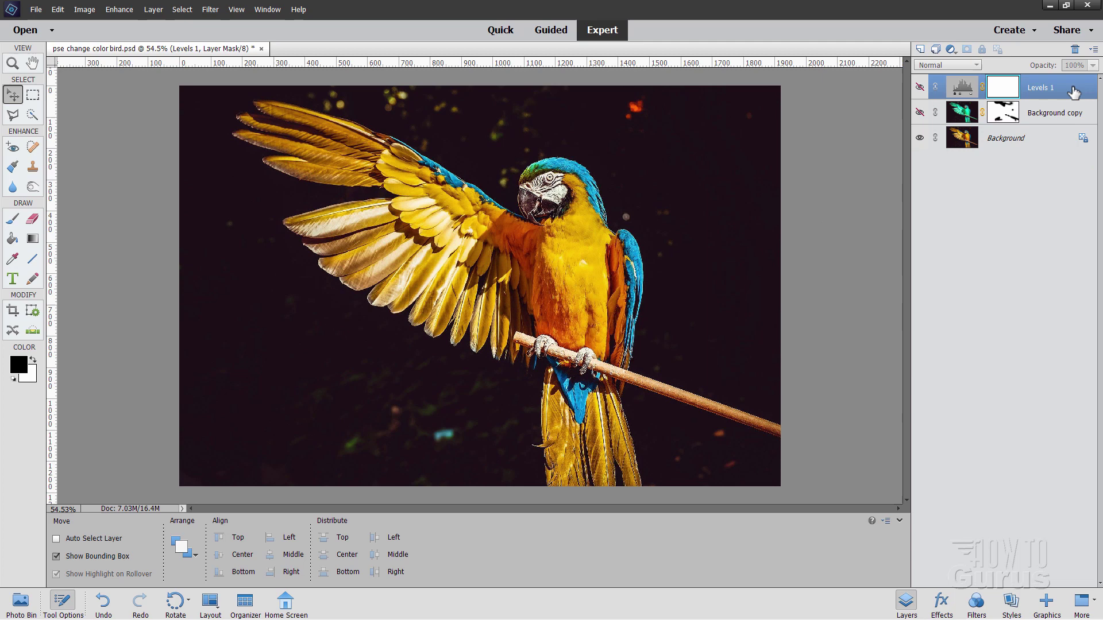
pyautogui.keyDown('shift'); pyautogui.click(1085, 115); pyautogui.keyUp('shift')
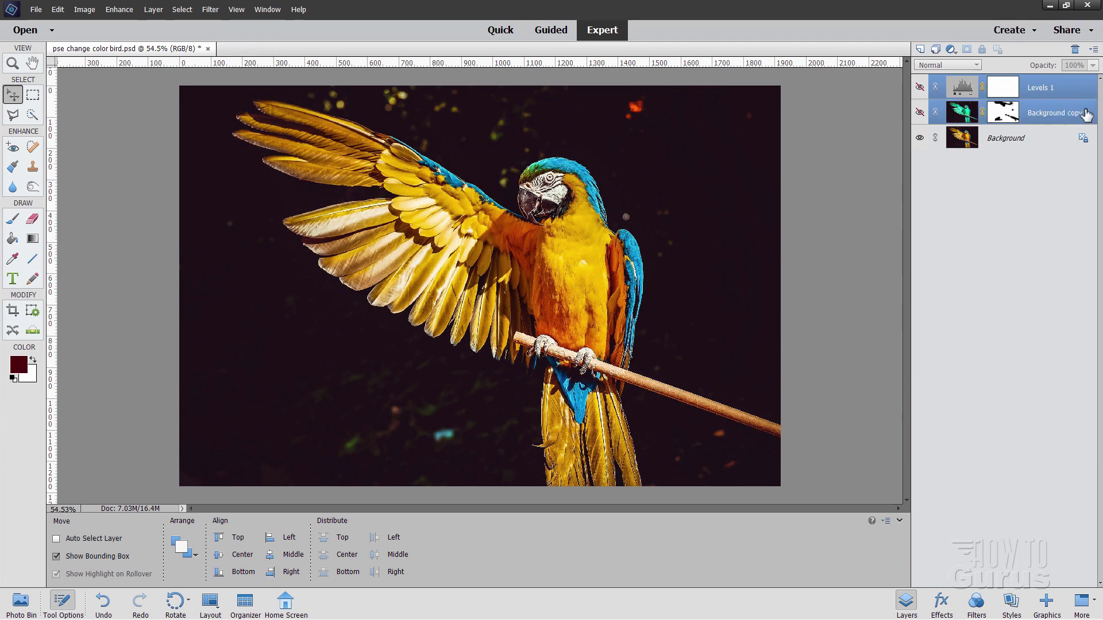
pyautogui.click(1075, 49)
pyautogui.click(529, 234)
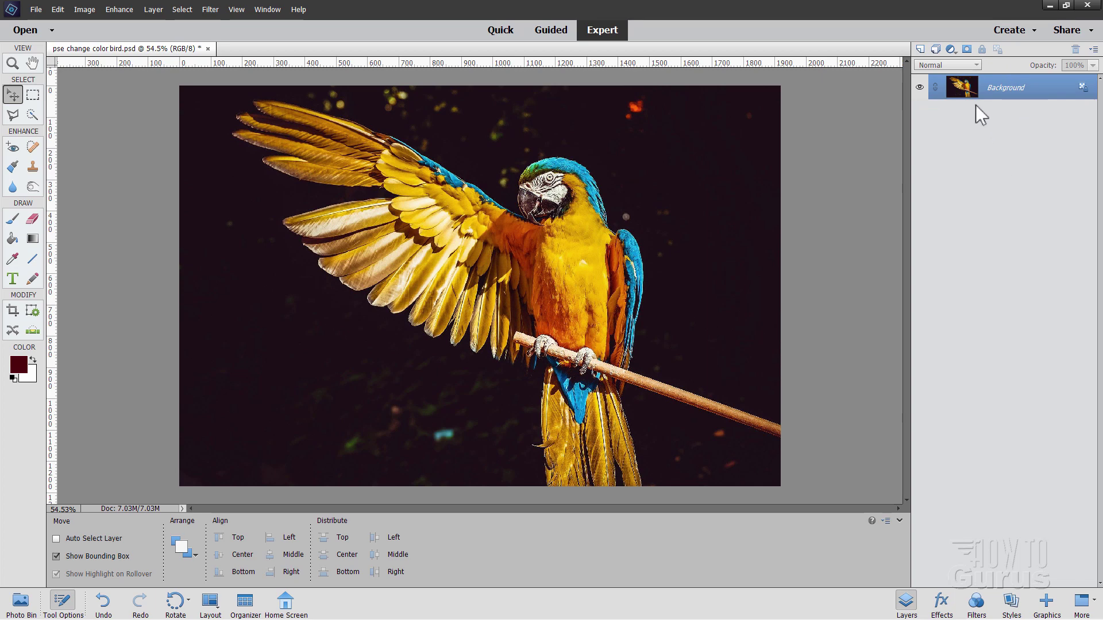
# Step: Duplicate the Background layer as a new Background copy
pyautogui.rightClick(1001, 91)
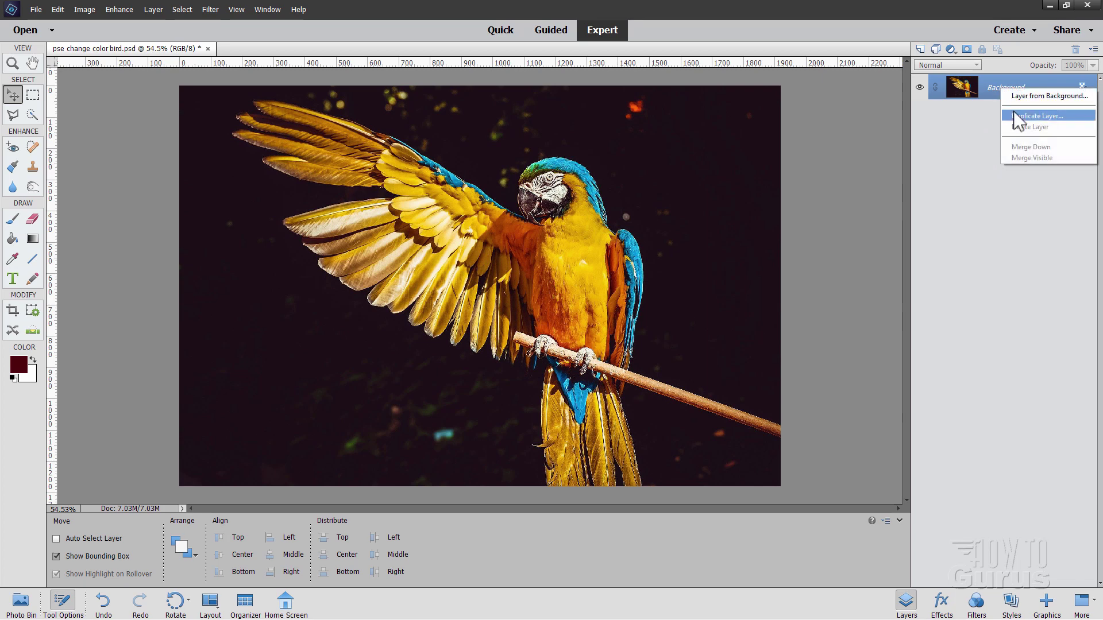
pyautogui.click(1014, 113)
pyautogui.click(661, 188)
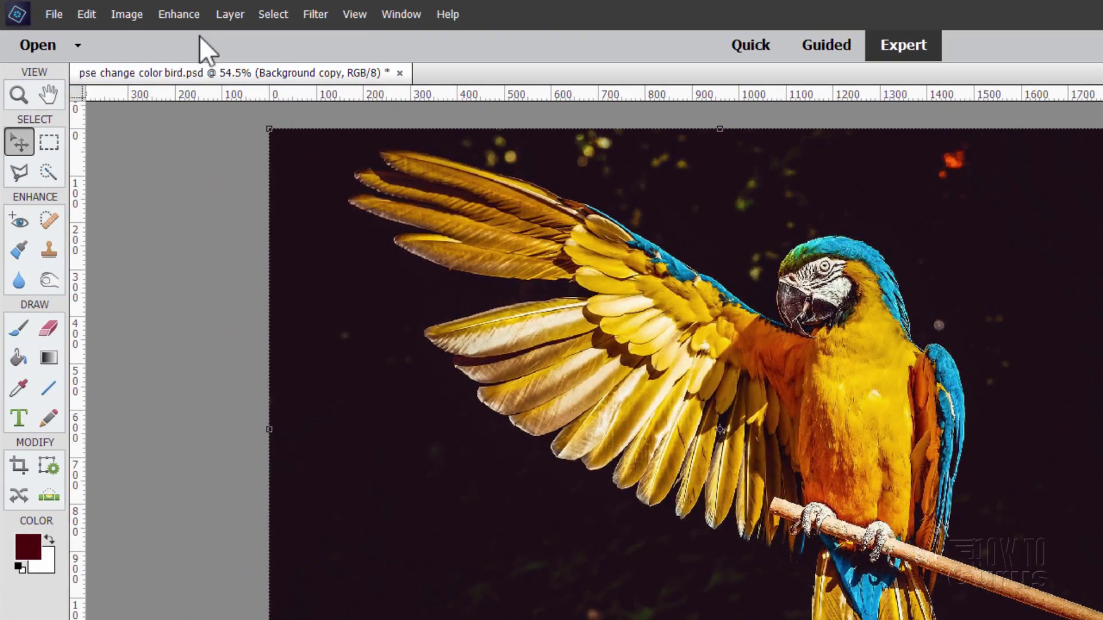
# Step: Open Enhance > Adjust Color > Replace Color
pyautogui.click(120, 9)
pyautogui.moveTo(236, 182)
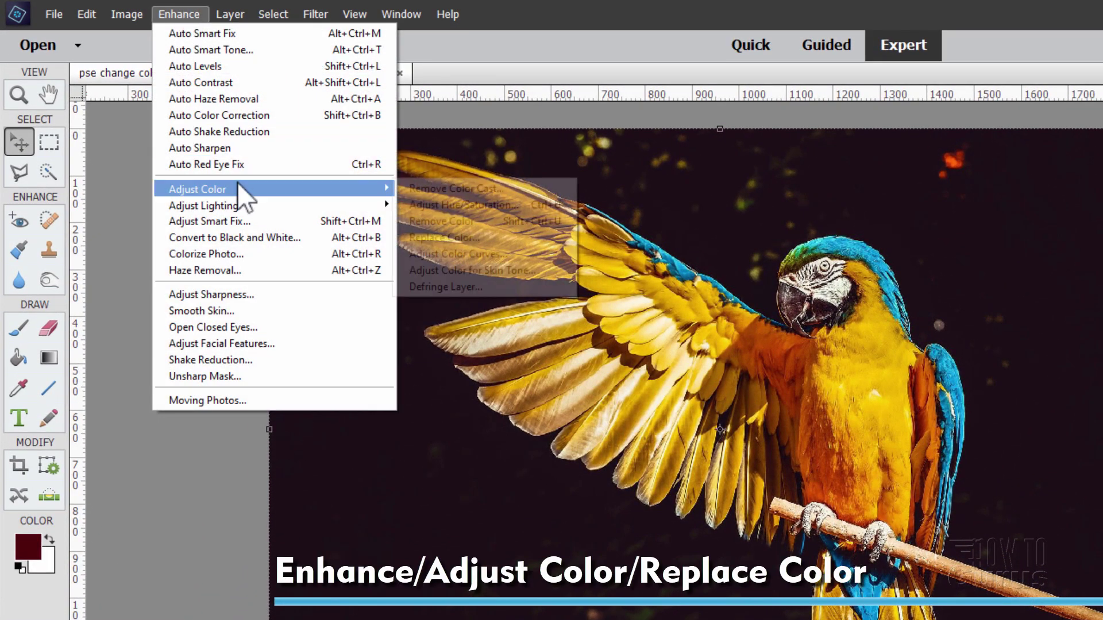
pyautogui.click(479, 236)
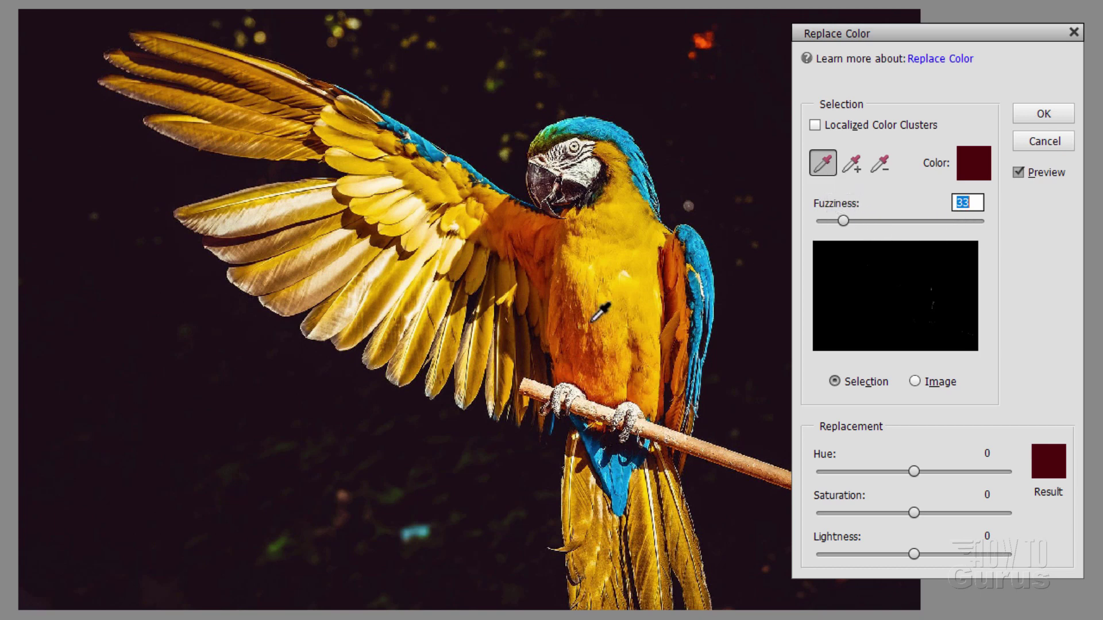
# Step: Sample the yellow chest, add the orange body and wing tones, and set Fuzziness to 39
pyautogui.click(587, 278)
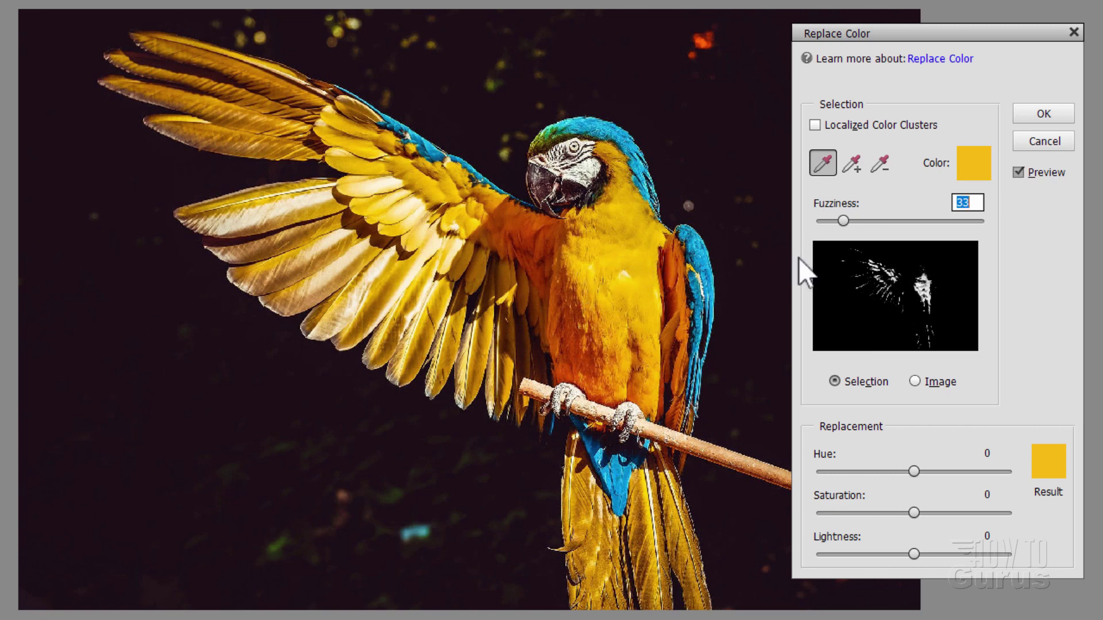
pyautogui.moveTo(842, 222)
pyautogui.mouseDown()
pyautogui.moveTo(902, 222)
pyautogui.moveTo(847, 223)
pyautogui.mouseUp()
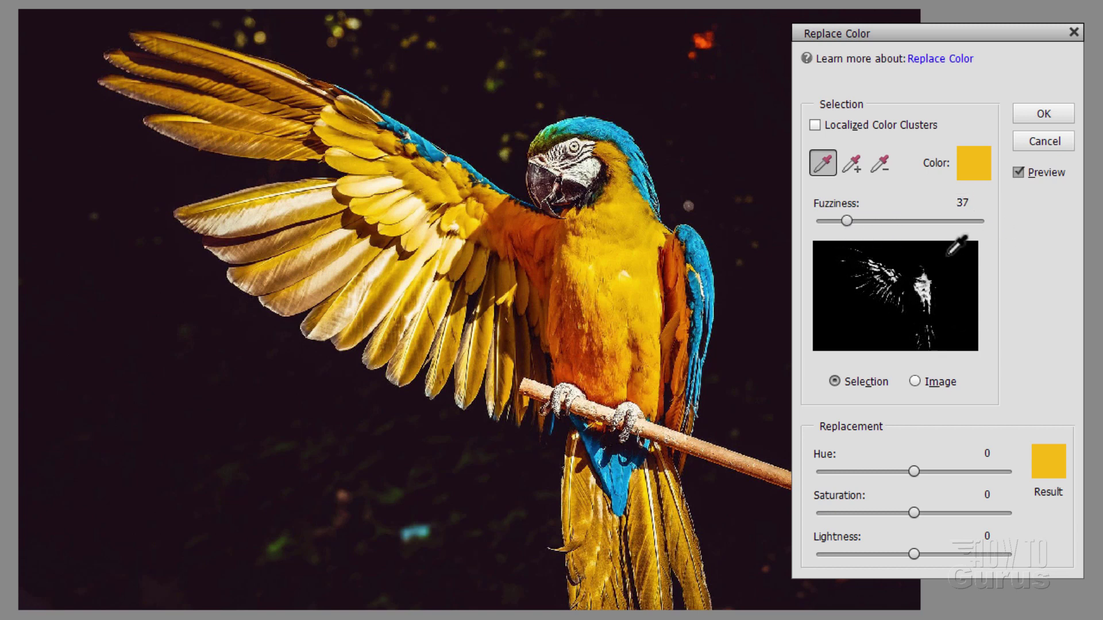
pyautogui.click(853, 166)
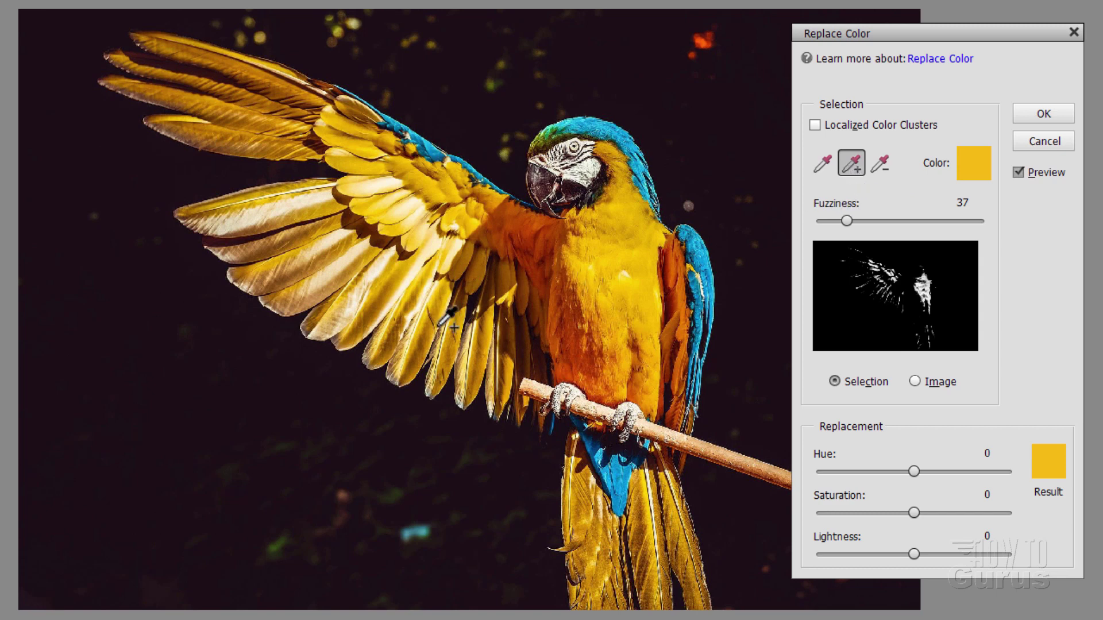
pyautogui.click(573, 288)
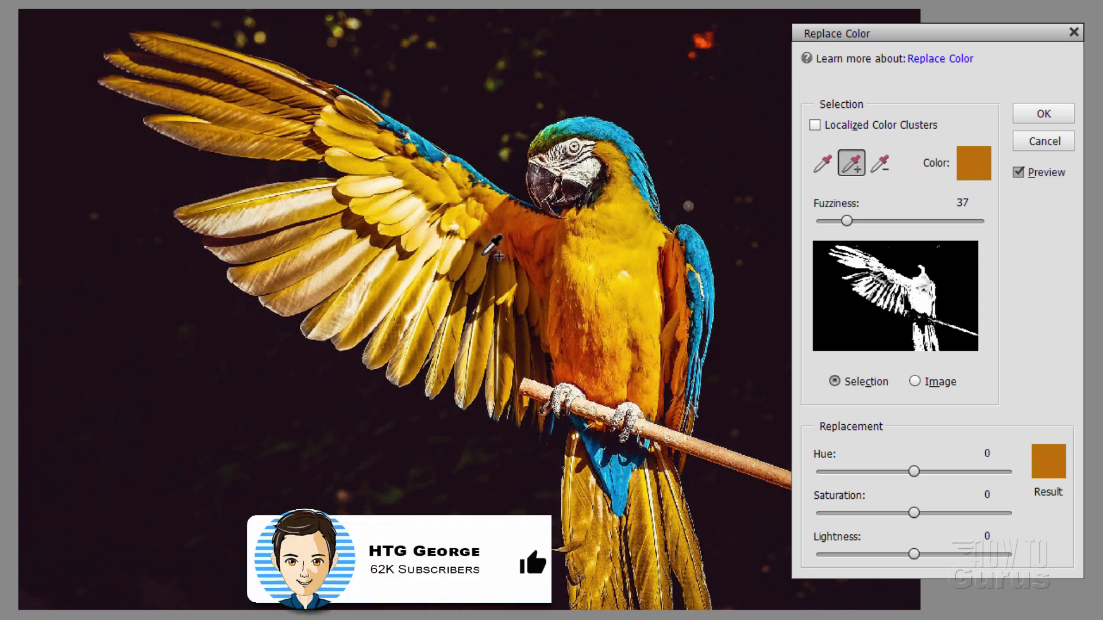
pyautogui.click(484, 254)
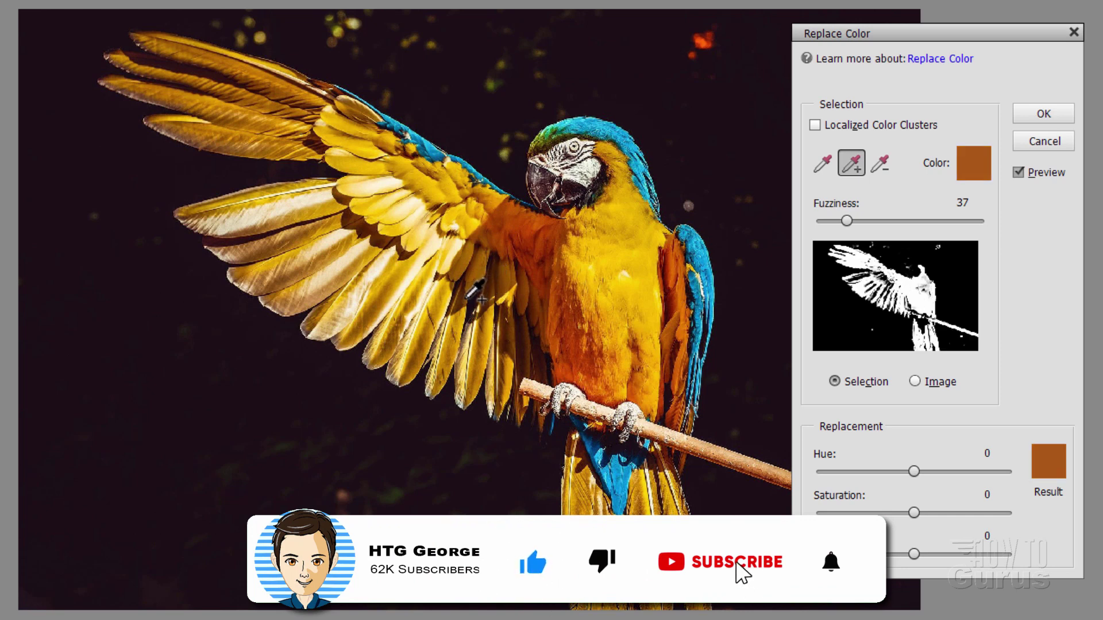
pyautogui.click(278, 205)
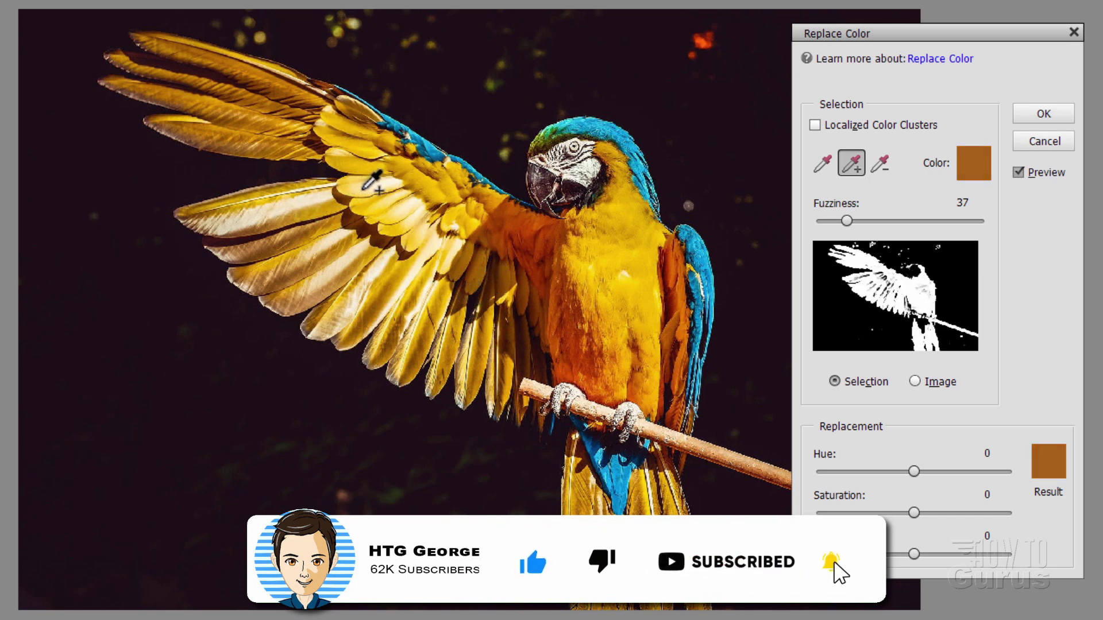
pyautogui.click(421, 263)
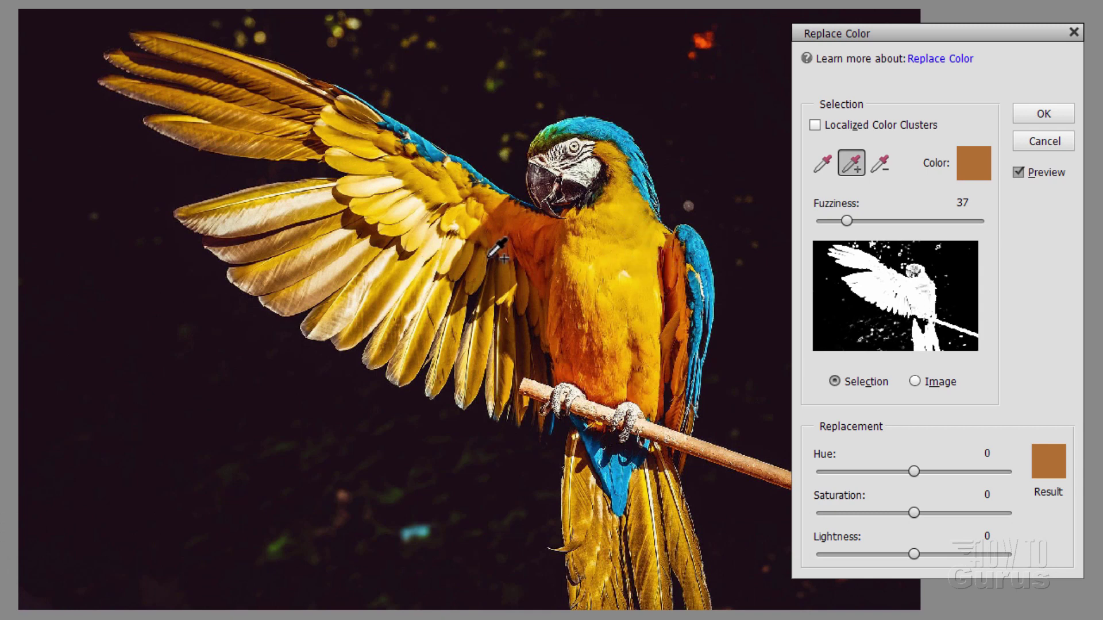
pyautogui.moveTo(845, 220); pyautogui.dragTo(841, 222)
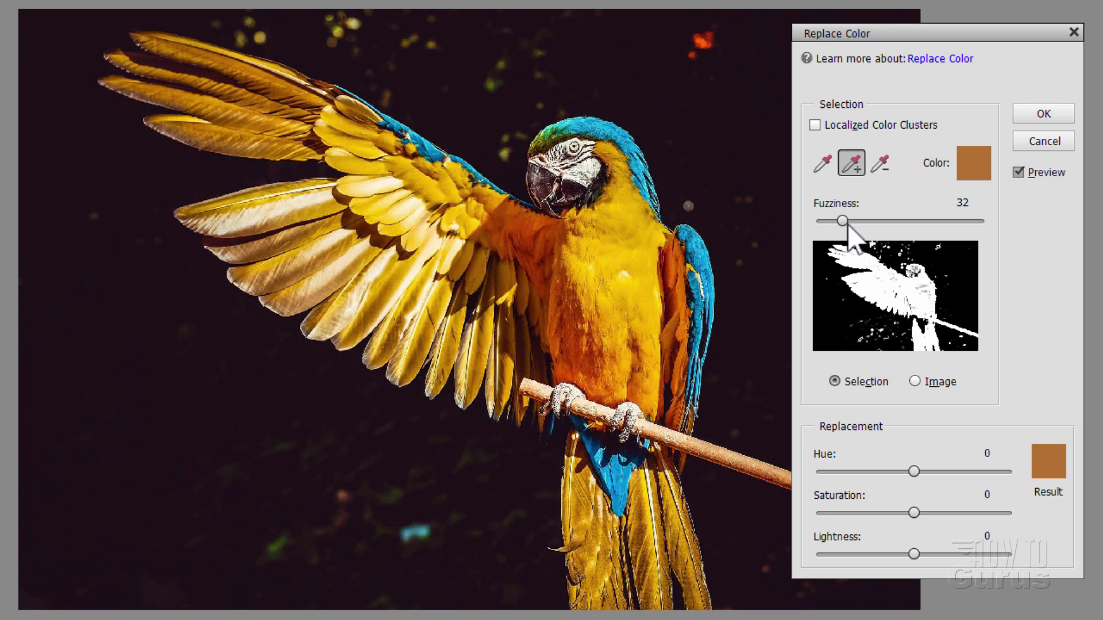
pyautogui.moveTo(842, 221)
pyautogui.mouseDown()
pyautogui.moveTo(831, 221)
pyautogui.moveTo(846, 223)
pyautogui.mouseUp()
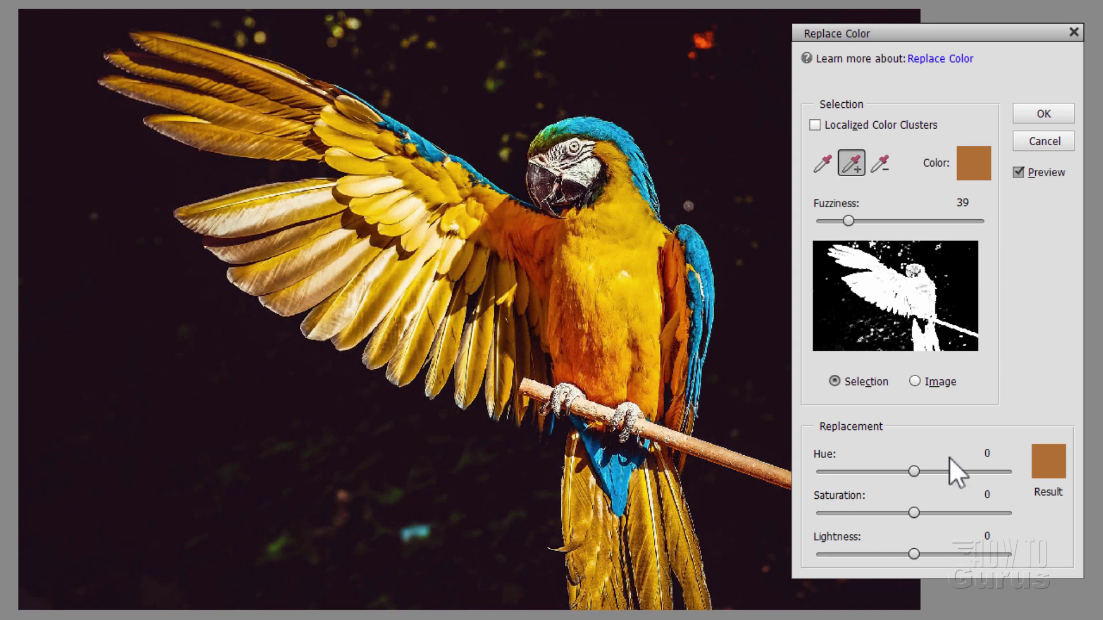
# Step: Shift the replacement Hue to +131, leaving Saturation at 0
pyautogui.moveTo(916, 470)
pyautogui.mouseDown()
pyautogui.moveTo(929, 470)
pyautogui.moveTo(898, 469)
pyautogui.mouseUp()
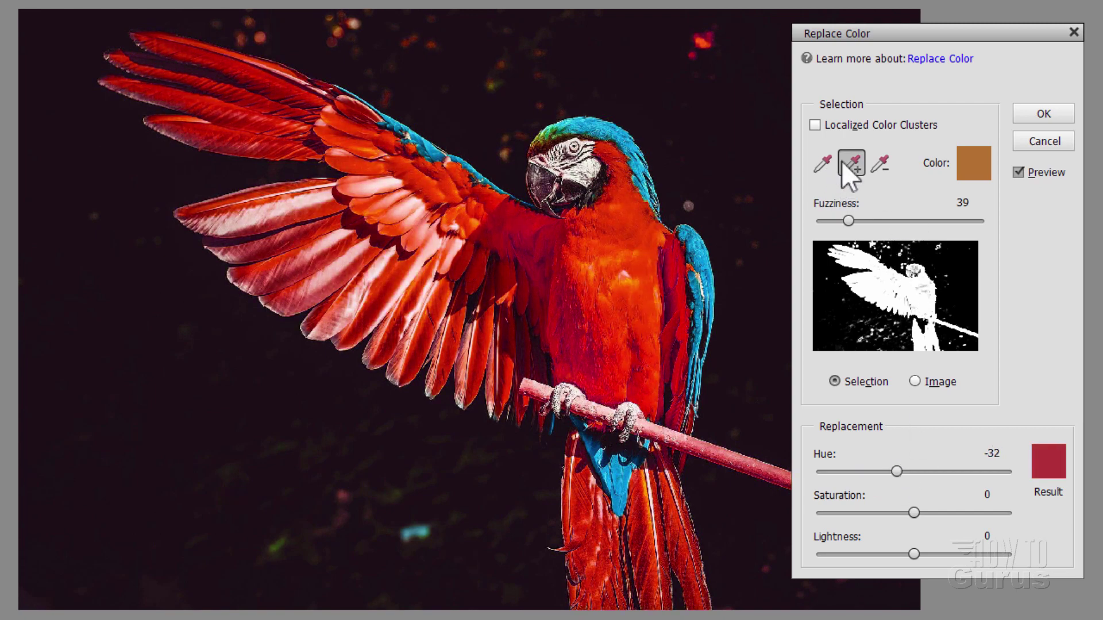
pyautogui.moveTo(897, 473); pyautogui.dragTo(985, 467)
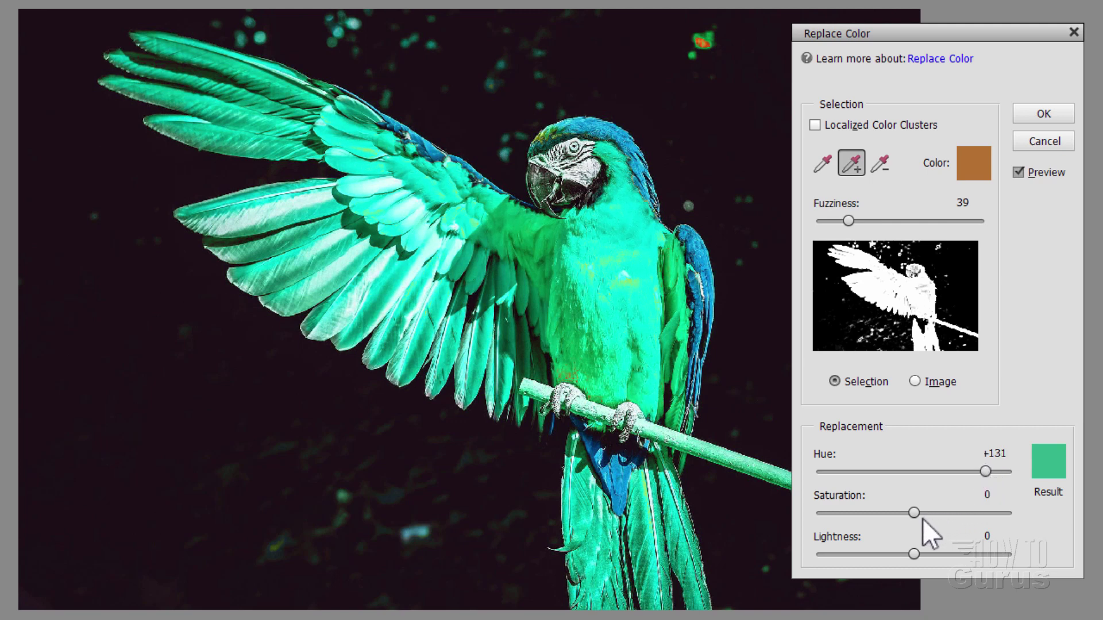
pyautogui.moveTo(915, 513)
pyautogui.mouseDown()
pyautogui.moveTo(959, 508)
pyautogui.moveTo(884, 515)
pyautogui.moveTo(925, 512)
pyautogui.moveTo(913, 512)
pyautogui.mouseUp()
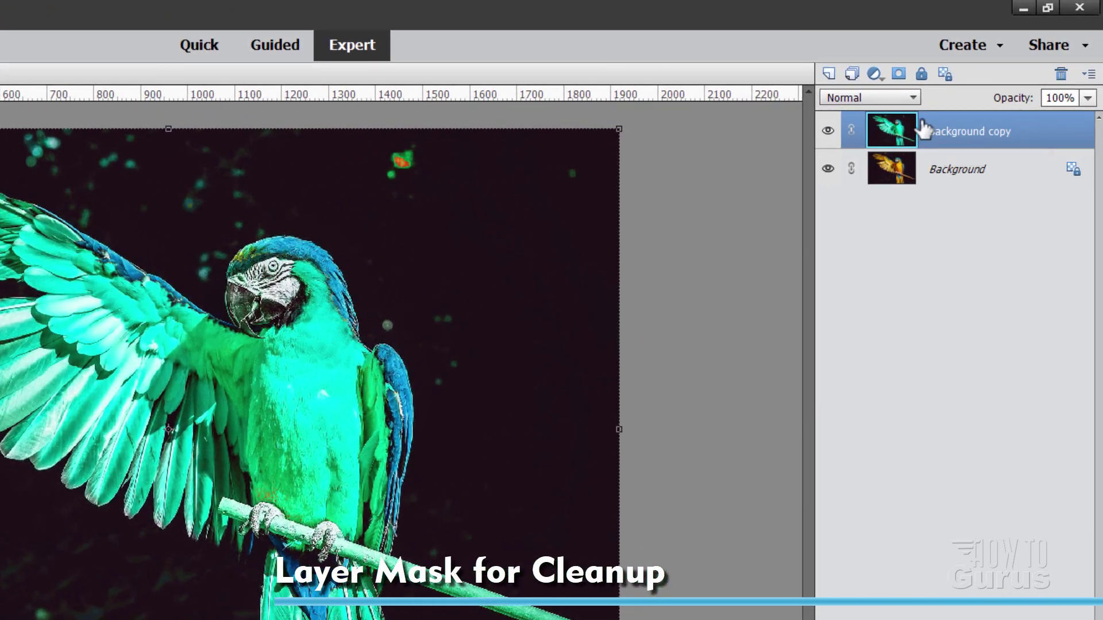
# Step: Add a white layer mask to the Background copy layer
pyautogui.click(899, 75)
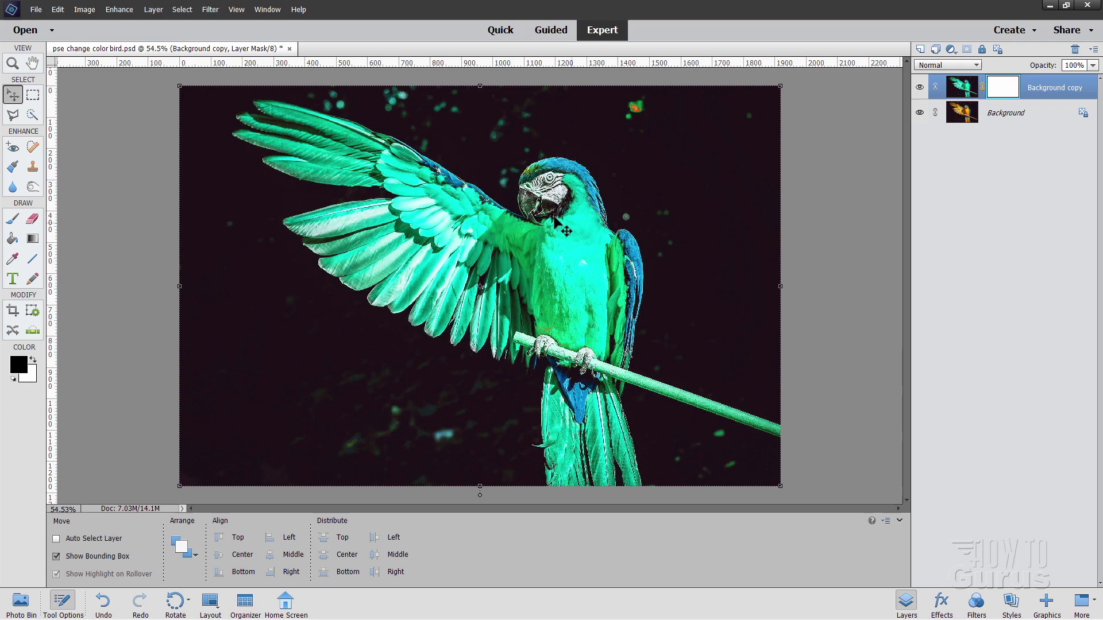
# Step: Paint black on the mask with the Brush over the background spots and part of the perch
pyautogui.click(14, 221)
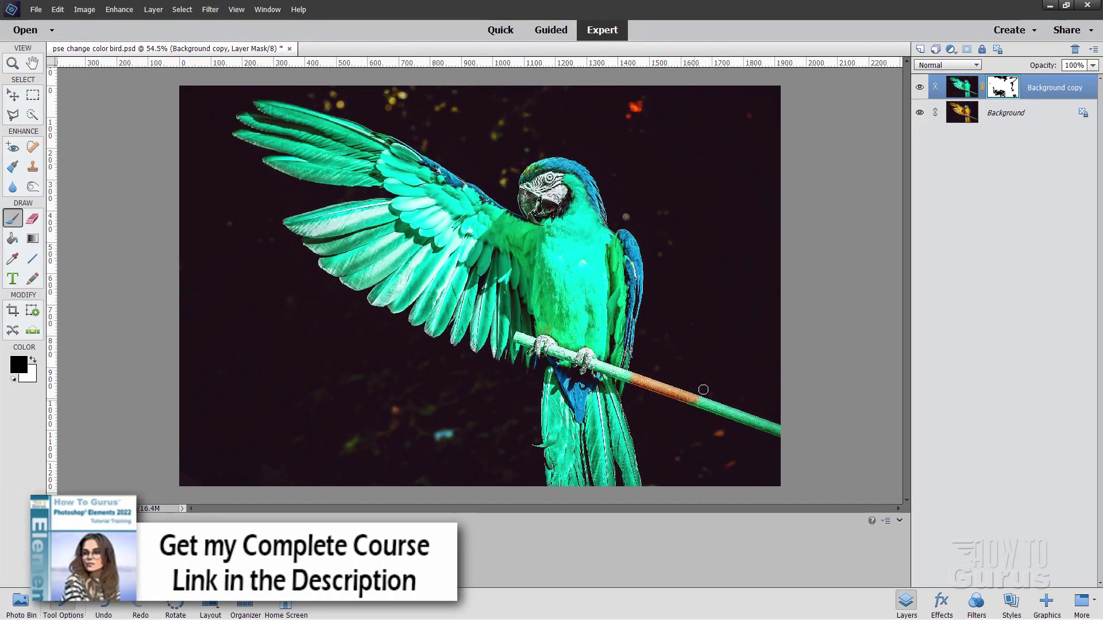
# Step: Restore a little more perch brown, then zoom to 200% on the perch and claws
pyautogui.moveTo(716, 398); pyautogui.dragTo(727, 412)
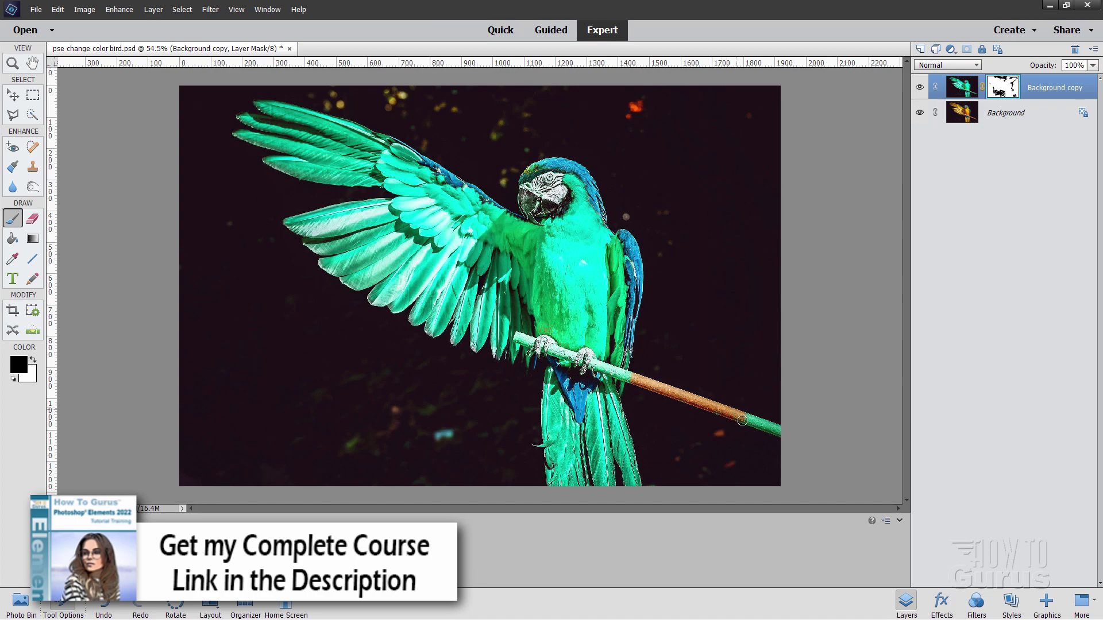
pyautogui.press('z')
pyautogui.click(581, 358)
pyautogui.click(581, 358)
pyautogui.click(580, 358)
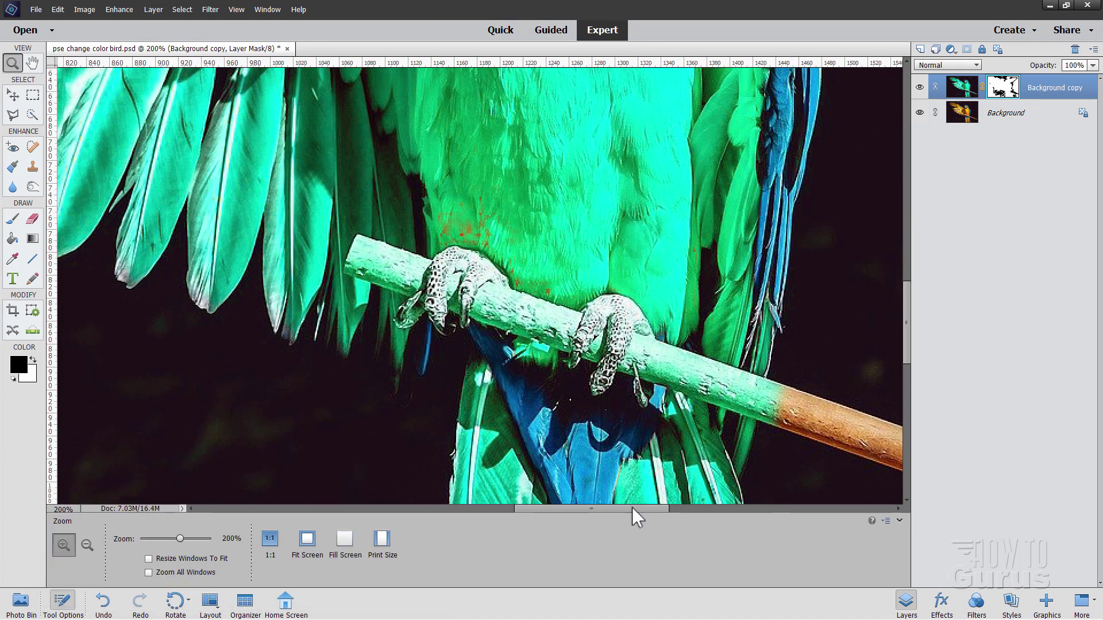
pyautogui.moveTo(632, 508); pyautogui.dragTo(653, 505)
pyautogui.press('l')
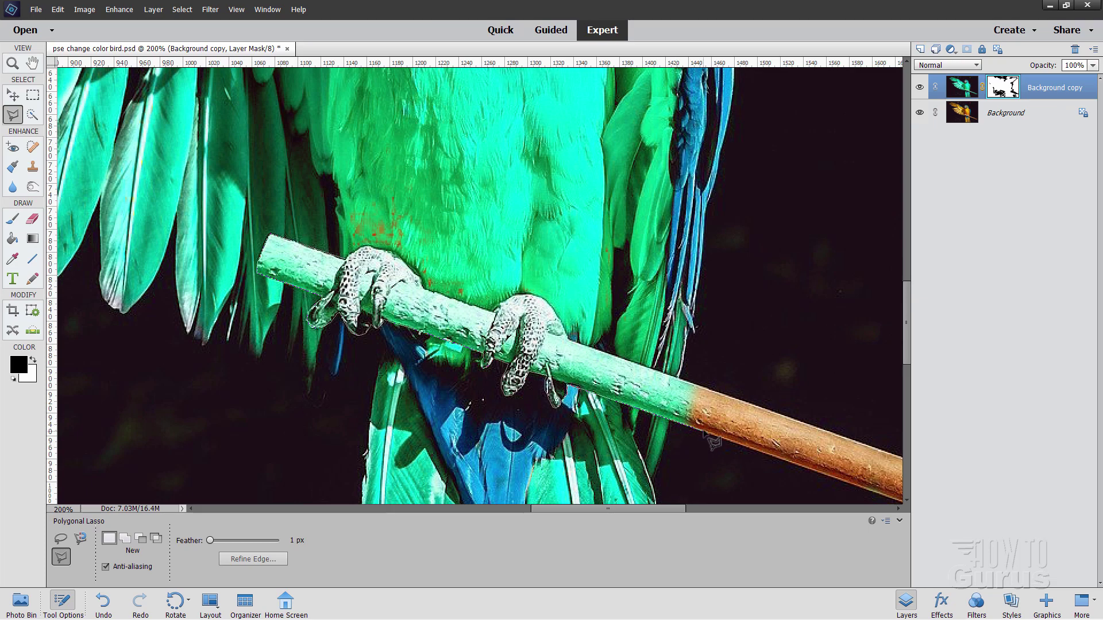
# Step: Trace a polygonal lasso selection around the teal stretch of perch between the claws
pyautogui.click(704, 428)
pyautogui.click(715, 391)
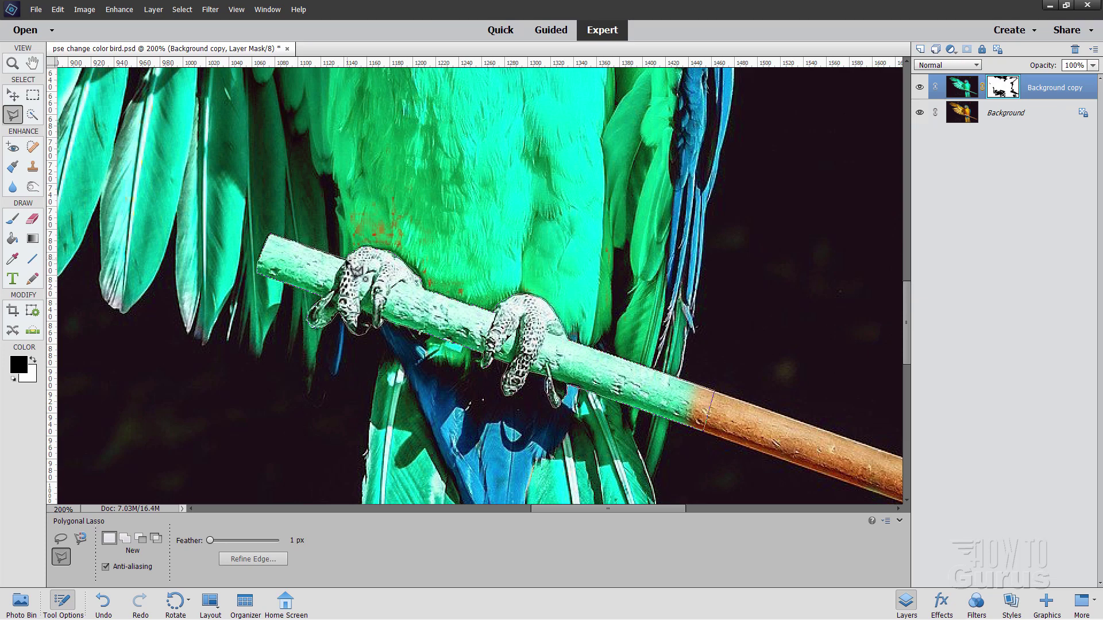
pyautogui.doubleClick(360, 274)
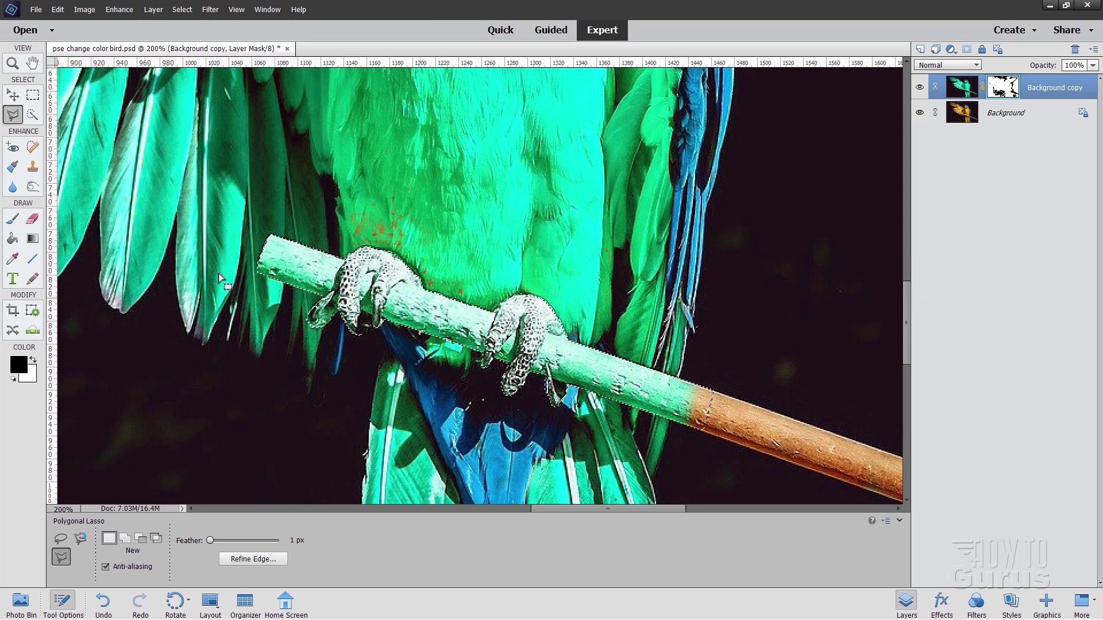
# Step: Paint black on the mask inside the perch selection to restore brown, then deselect
pyautogui.click(12, 219)
pyautogui.moveTo(428, 313)
pyautogui.mouseDown()
pyautogui.moveTo(741, 435)
pyautogui.moveTo(396, 315)
pyautogui.moveTo(310, 265)
pyautogui.moveTo(276, 270)
pyautogui.mouseUp()
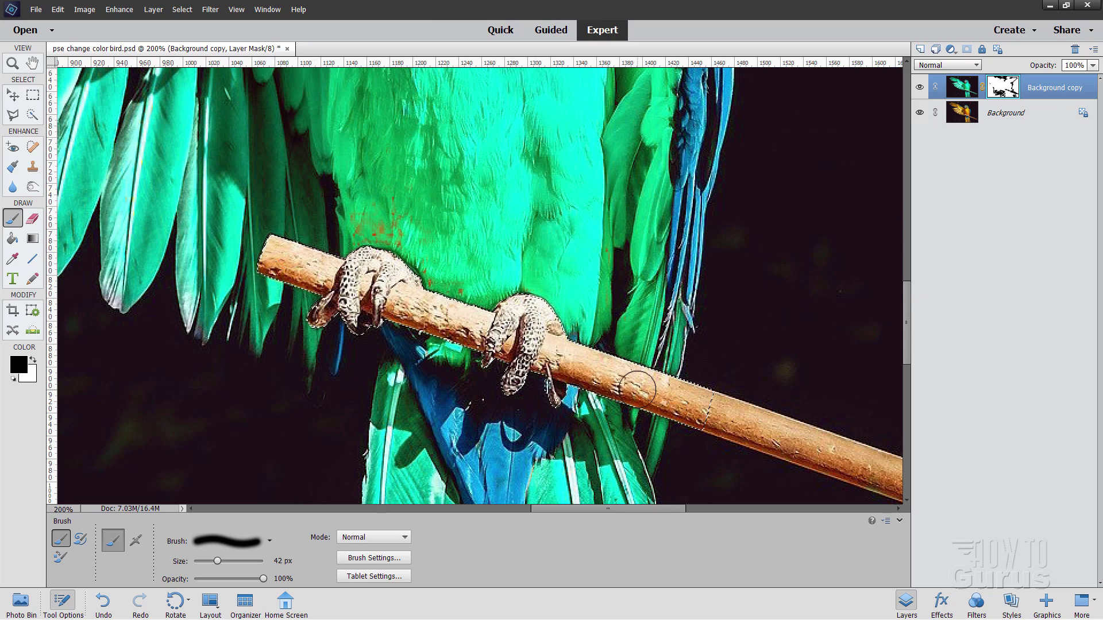
pyautogui.hotkey('ctrl', 'd')
pyautogui.click(12, 63)
# Step: Zoom to 400% on the chest specks and set a 10 px Clone Stamp brush
pyautogui.click(351, 241)
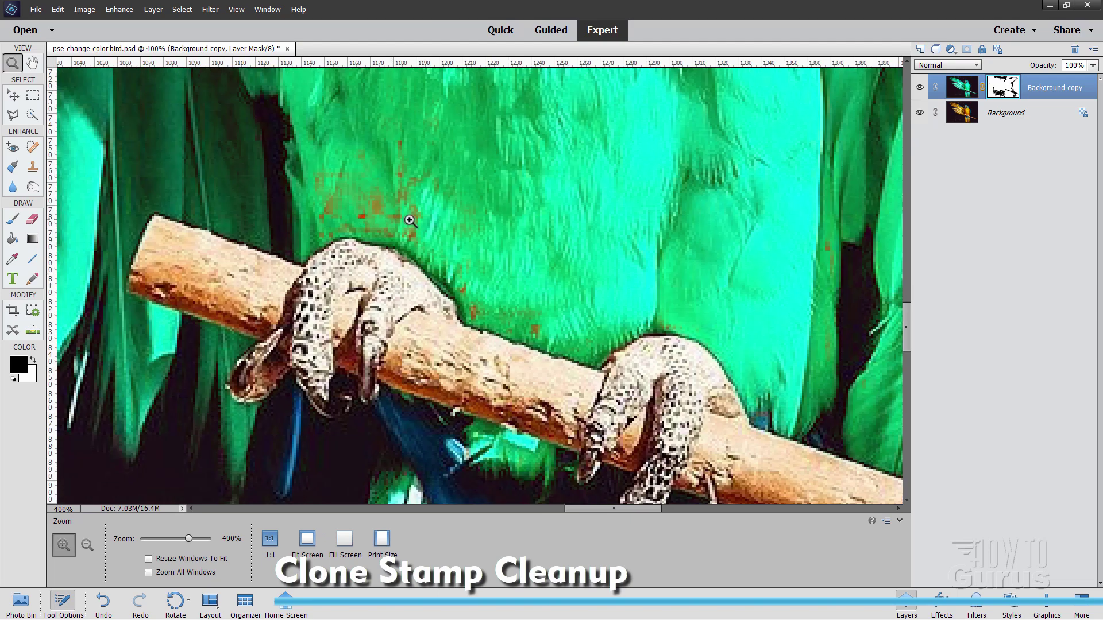
pyautogui.click(459, 284)
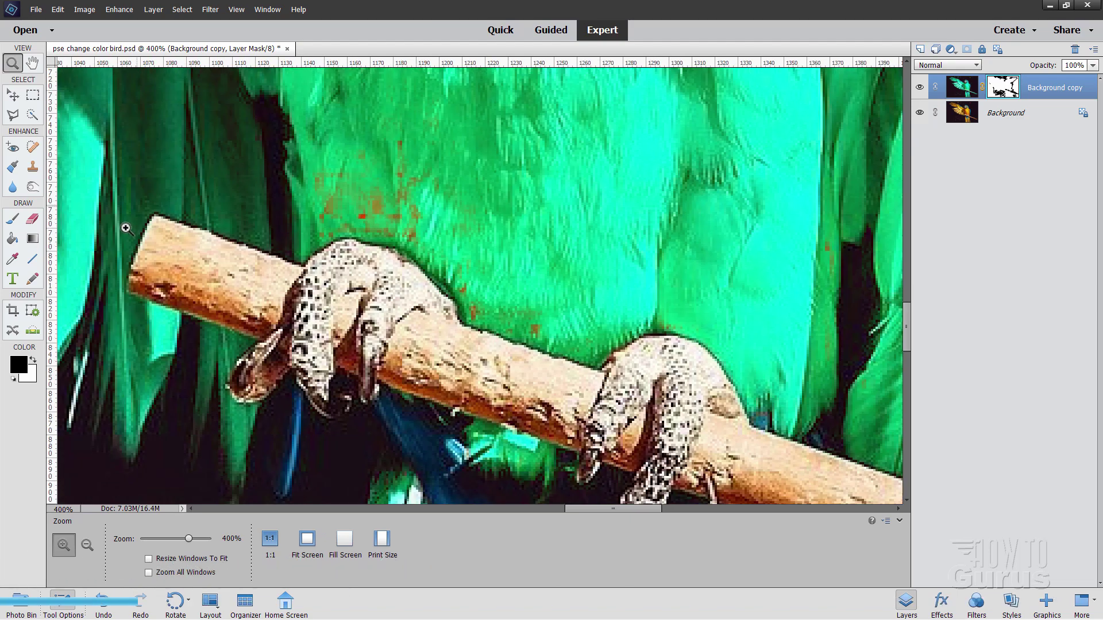
pyautogui.click(33, 167)
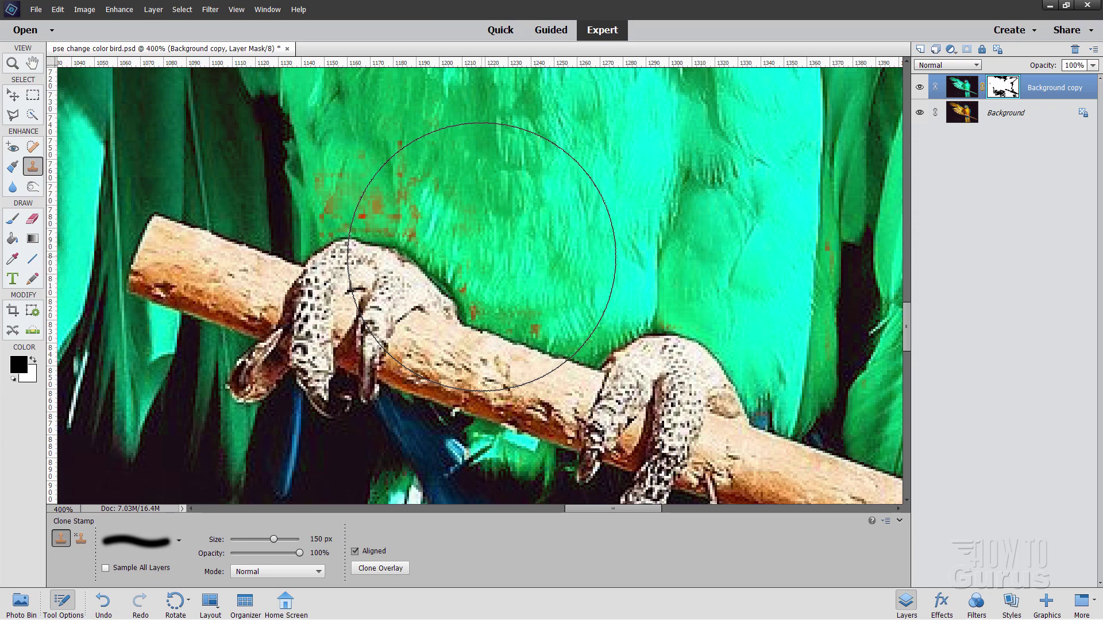
pyautogui.press('[')
pyautogui.press('[')
pyautogui.press('[')
pyautogui.press('[')
pyautogui.press('[')
pyautogui.press('[')
pyautogui.press('[')
pyautogui.press('[')
pyautogui.press('[')
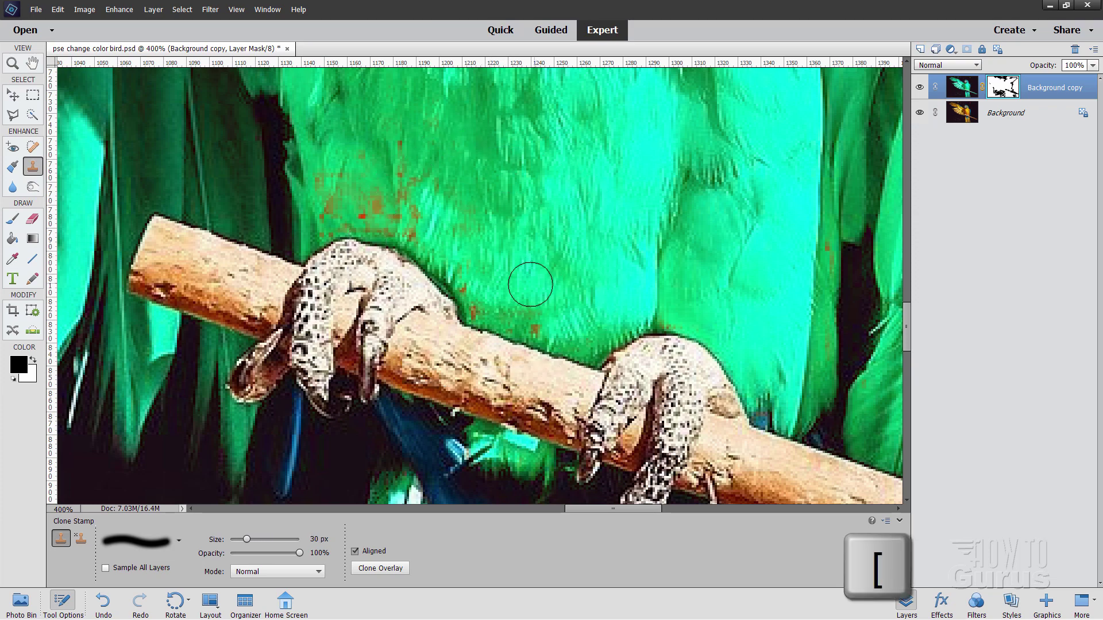
pyautogui.press('[')
pyautogui.press('[')
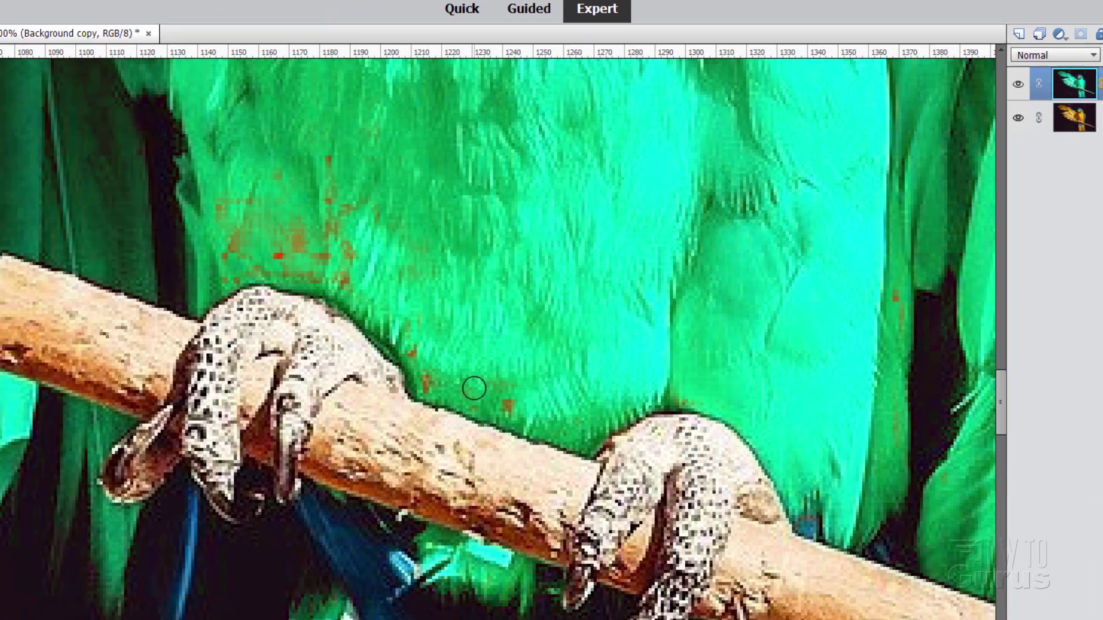
# Step: Sample clean green feathers and clone over the red and orange specks on the chest
pyautogui.press('alt')
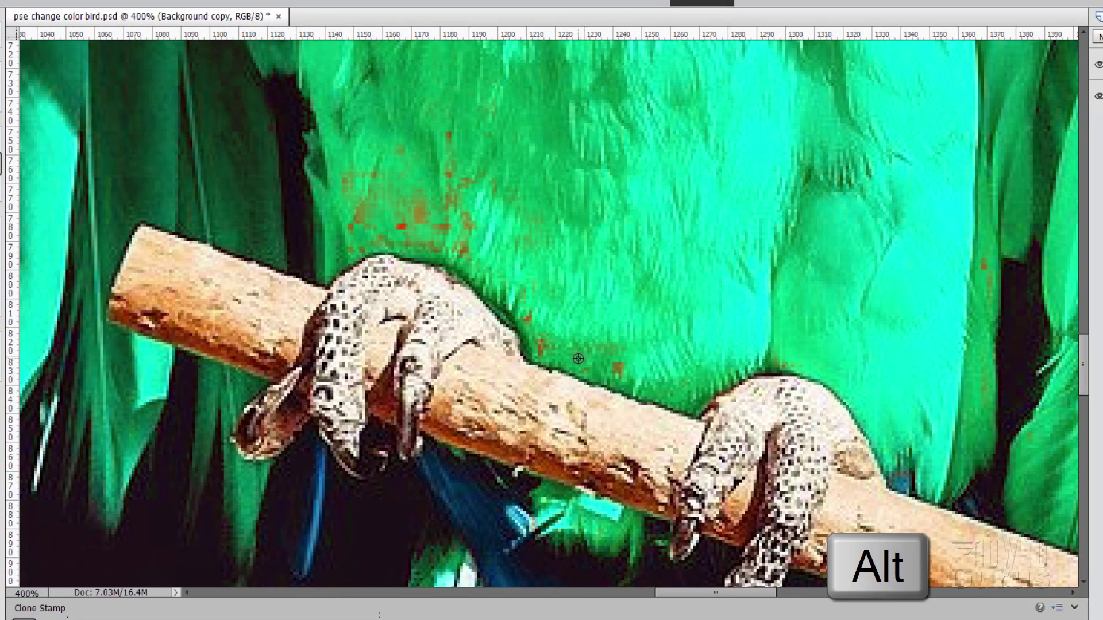
pyautogui.click(529, 313)
pyautogui.moveTo(483, 260)
pyautogui.mouseDown()
pyautogui.moveTo(460, 251)
pyautogui.moveTo(460, 216)
pyautogui.mouseUp()
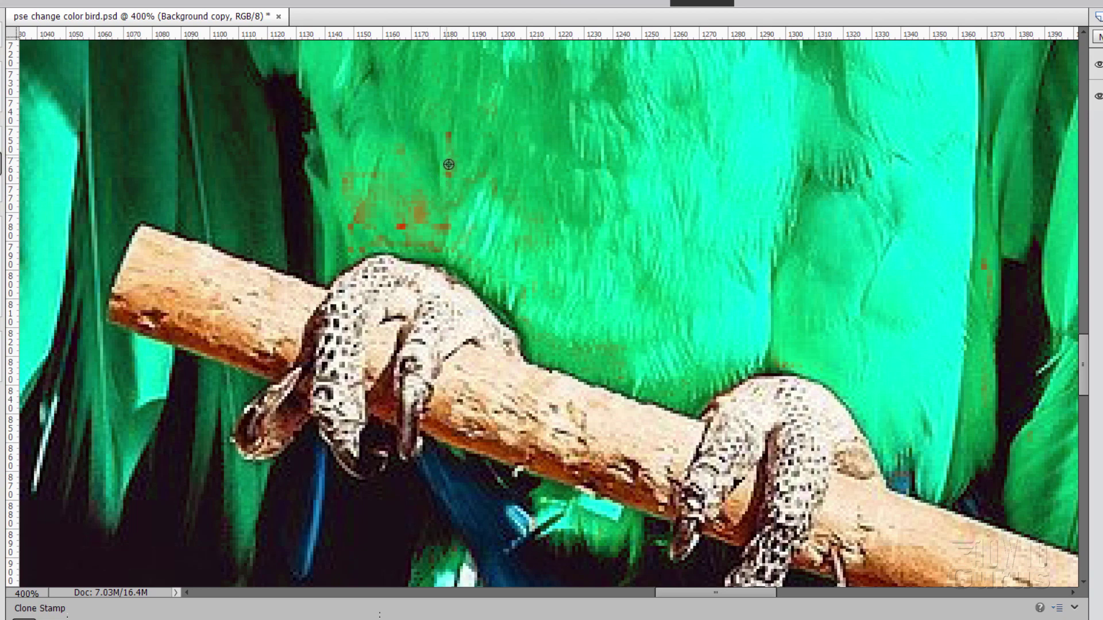
pyautogui.click(449, 135)
pyautogui.moveTo(422, 221)
pyautogui.mouseDown()
pyautogui.moveTo(444, 230)
pyautogui.moveTo(431, 229)
pyautogui.moveTo(422, 198)
pyautogui.moveTo(410, 233)
pyautogui.moveTo(390, 222)
pyautogui.moveTo(406, 247)
pyautogui.moveTo(438, 247)
pyautogui.mouseUp()
pyautogui.keyDown('alt'); pyautogui.click(410, 227); pyautogui.keyUp('alt')
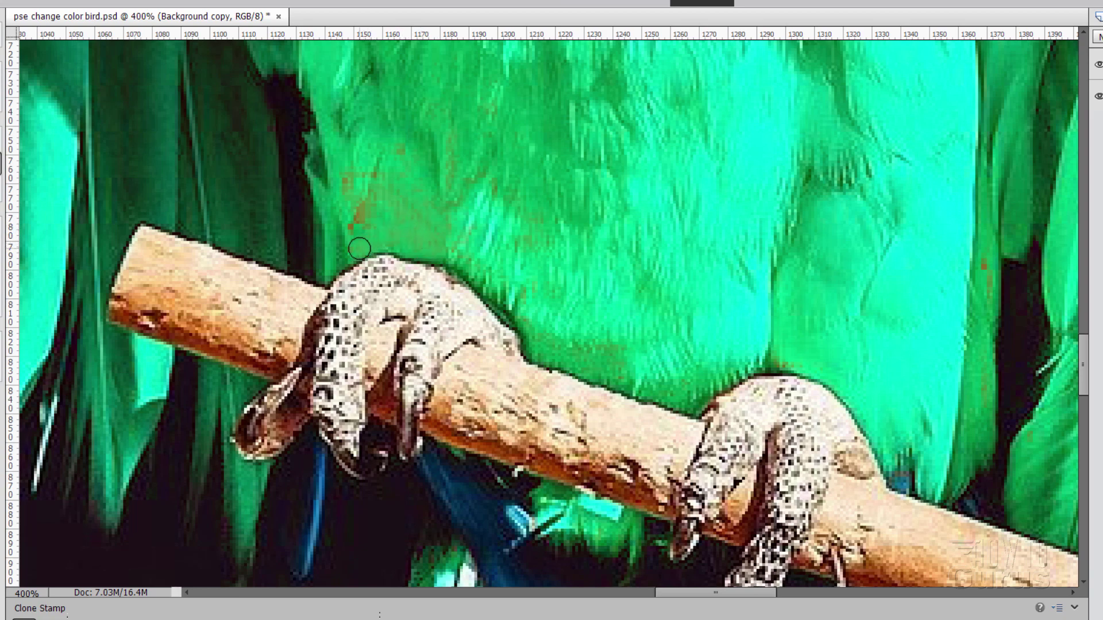
pyautogui.moveTo(358, 248)
pyautogui.mouseDown()
pyautogui.moveTo(362, 202)
pyautogui.moveTo(345, 182)
pyautogui.mouseUp()
pyautogui.keyDown('alt'); pyautogui.click(376, 228); pyautogui.keyUp('alt')
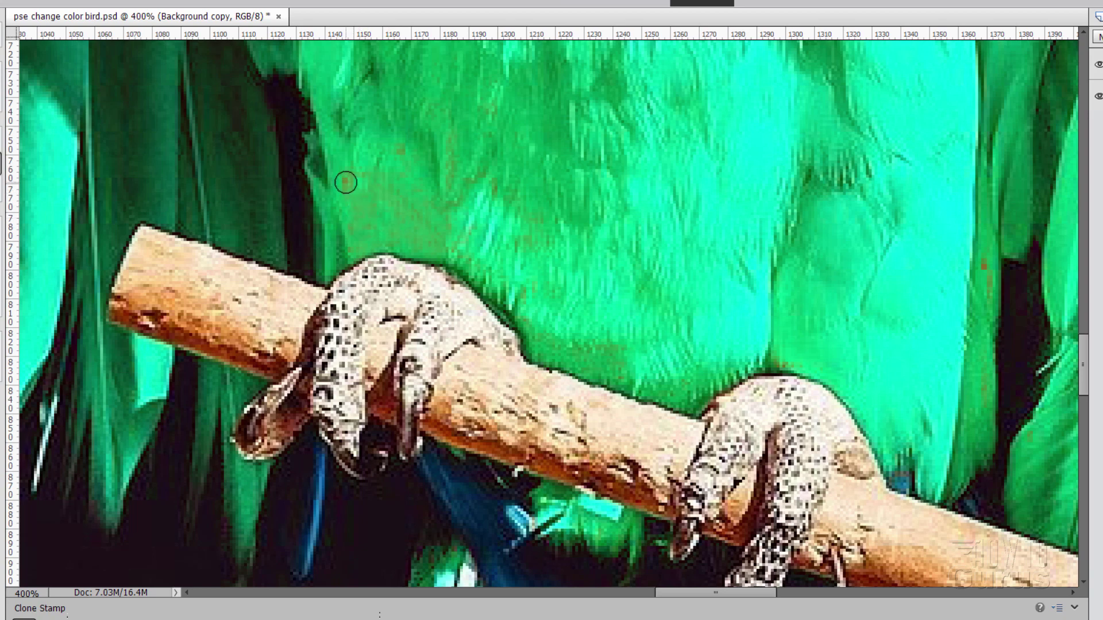
pyautogui.click(402, 152)
# Step: Pan around to check the other feathers, then fit the whole parrot on screen
pyautogui.moveTo(520, 276); pyautogui.dragTo(779, 215)
pyautogui.moveTo(482, 385); pyautogui.dragTo(553, 412)
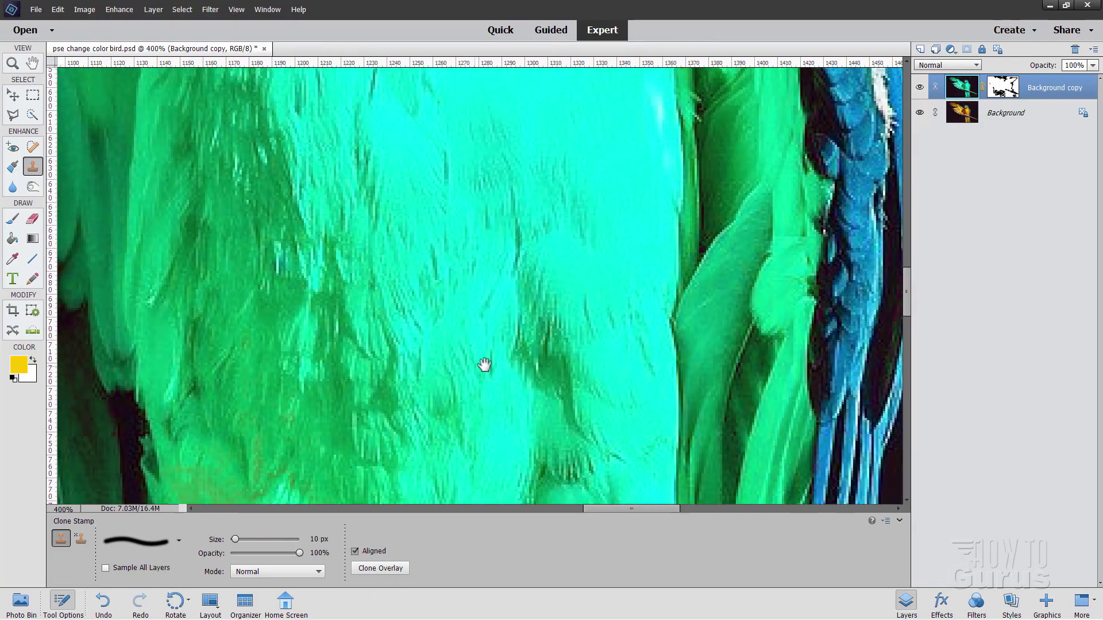
pyautogui.moveTo(484, 365); pyautogui.dragTo(158, 391)
pyautogui.click(12, 63)
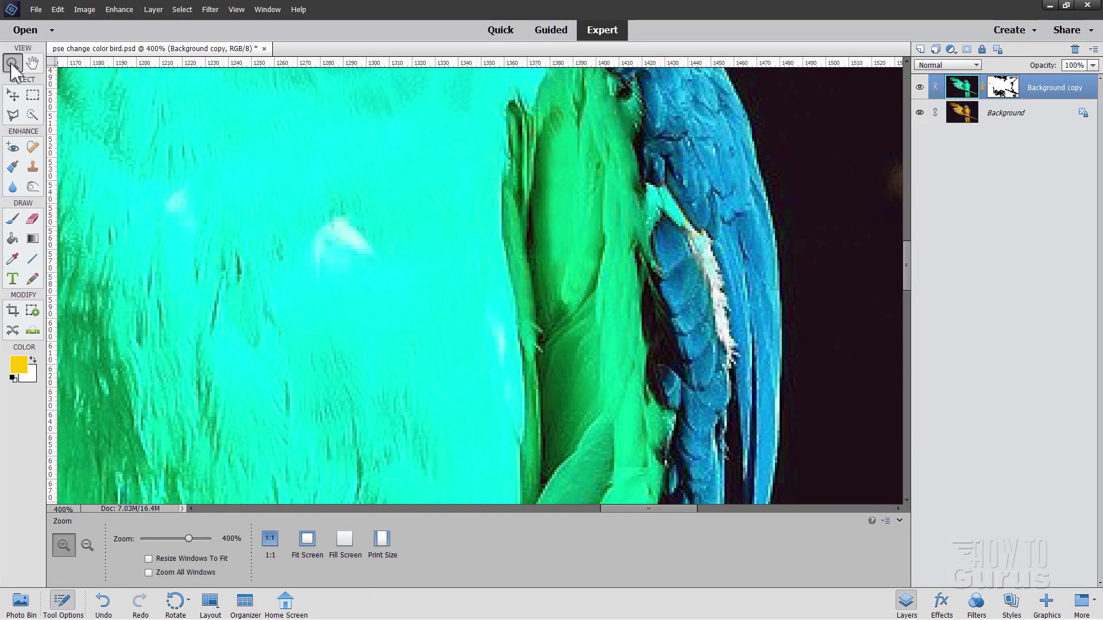
pyautogui.click(306, 543)
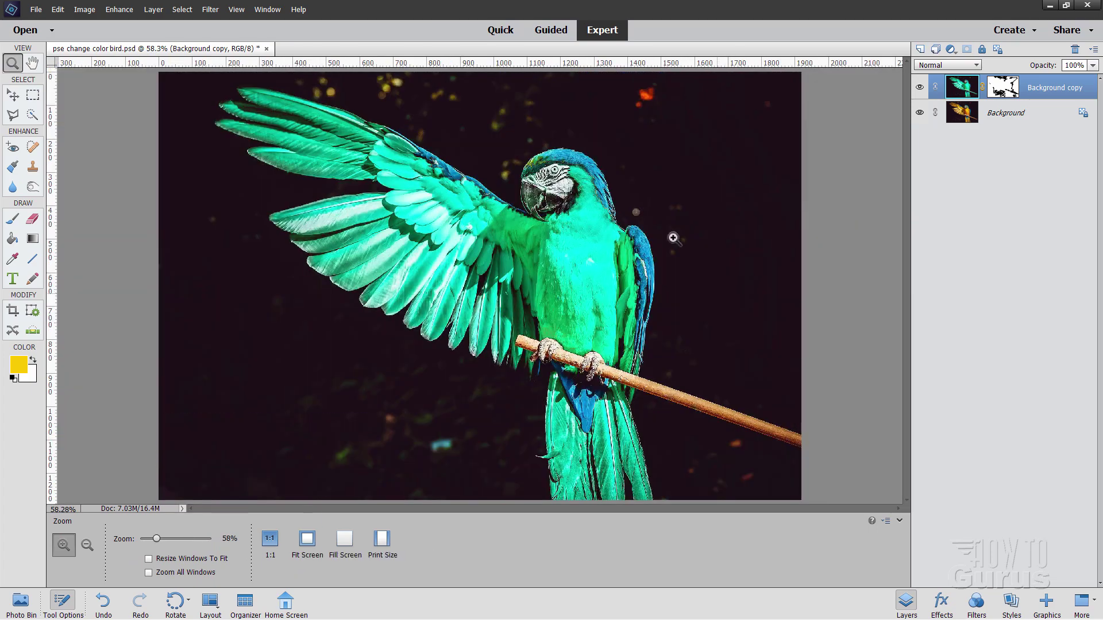
# Step: Add a new Levels adjustment layer named Levels 1
pyautogui.press('v')
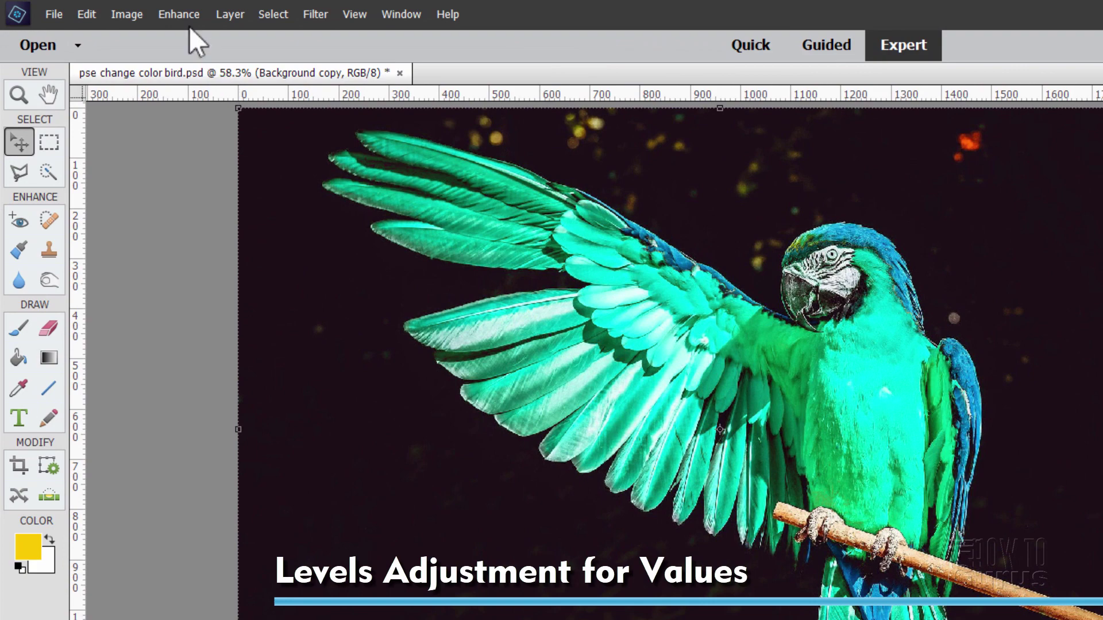
pyautogui.click(220, 15)
pyautogui.moveTo(280, 146)
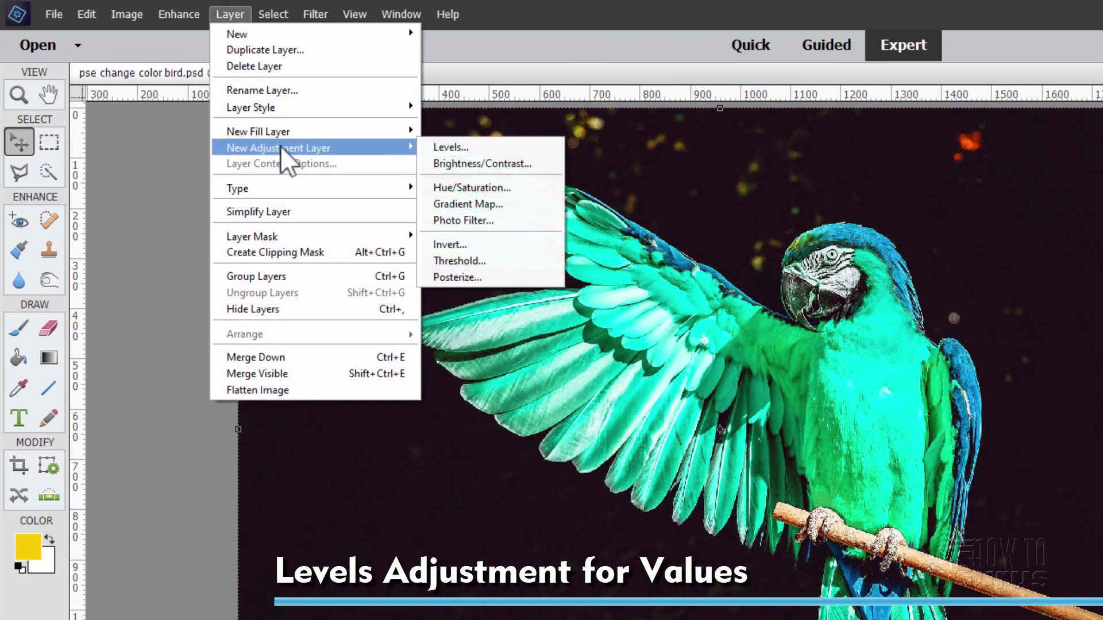
pyautogui.click(477, 149)
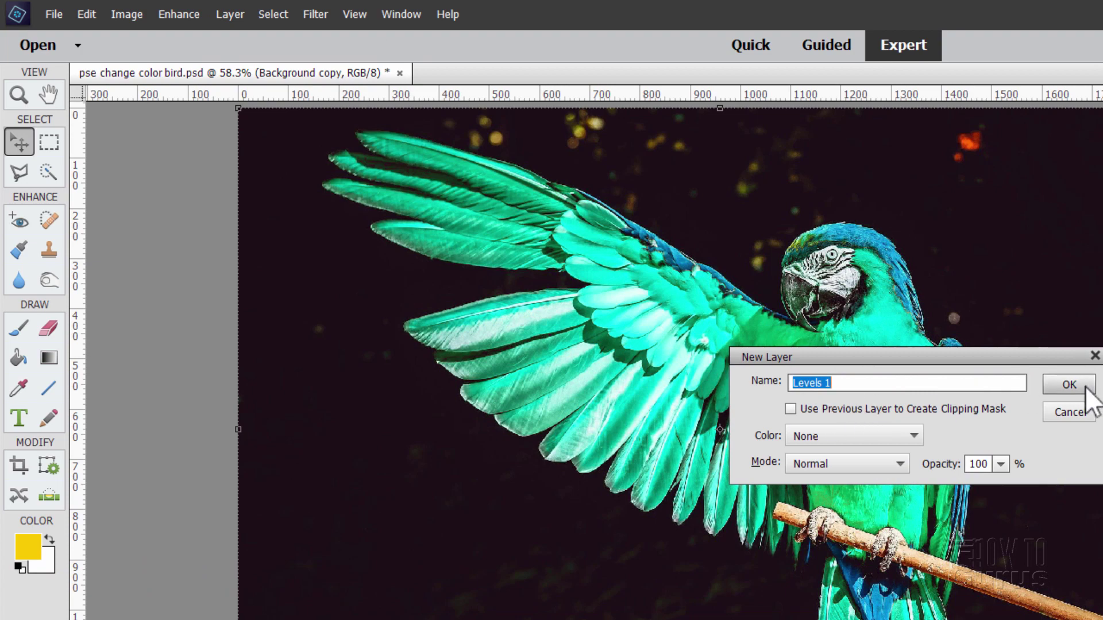
pyautogui.click(1084, 386)
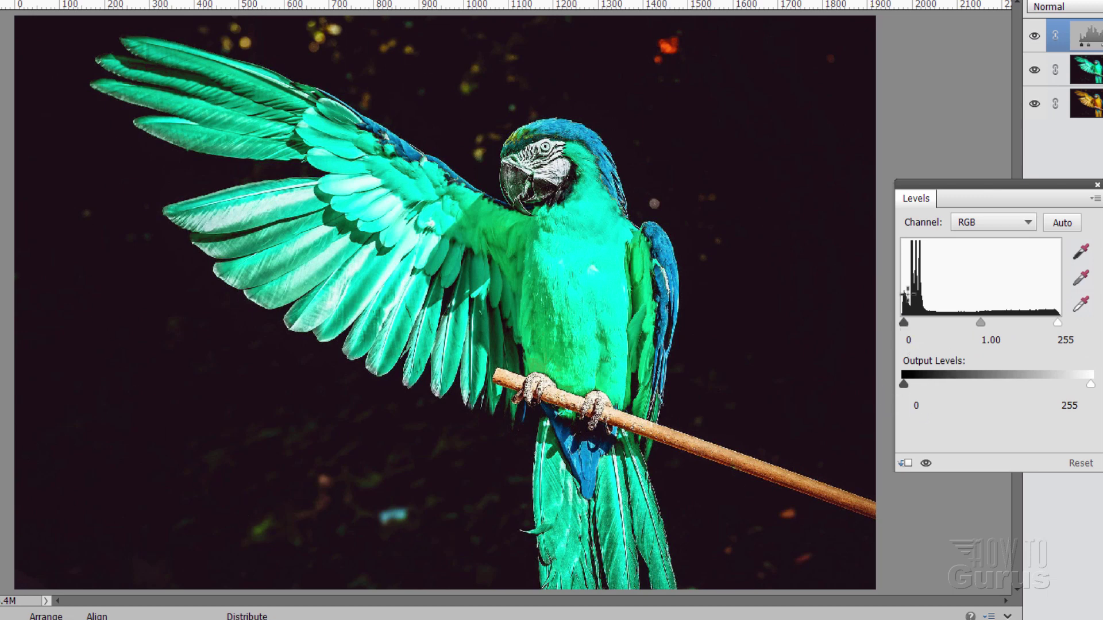
# Step: Raise the Levels black input to 22, then toggle the teal layer to compare
pyautogui.moveTo(904, 323)
pyautogui.mouseDown()
pyautogui.moveTo(931, 323)
pyautogui.moveTo(914, 323)
pyautogui.mouseUp()
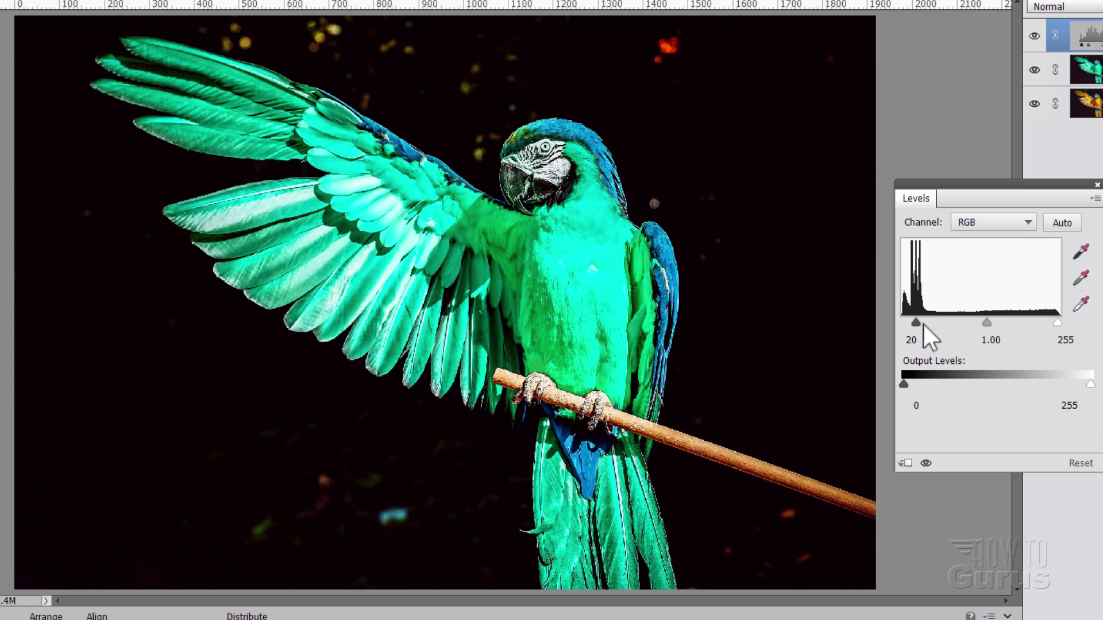
pyautogui.moveTo(922, 323)
pyautogui.mouseDown()
pyautogui.moveTo(939, 323)
pyautogui.moveTo(915, 322)
pyautogui.mouseUp()
pyautogui.moveTo(916, 323); pyautogui.dragTo(918, 323)
pyautogui.click(1096, 185)
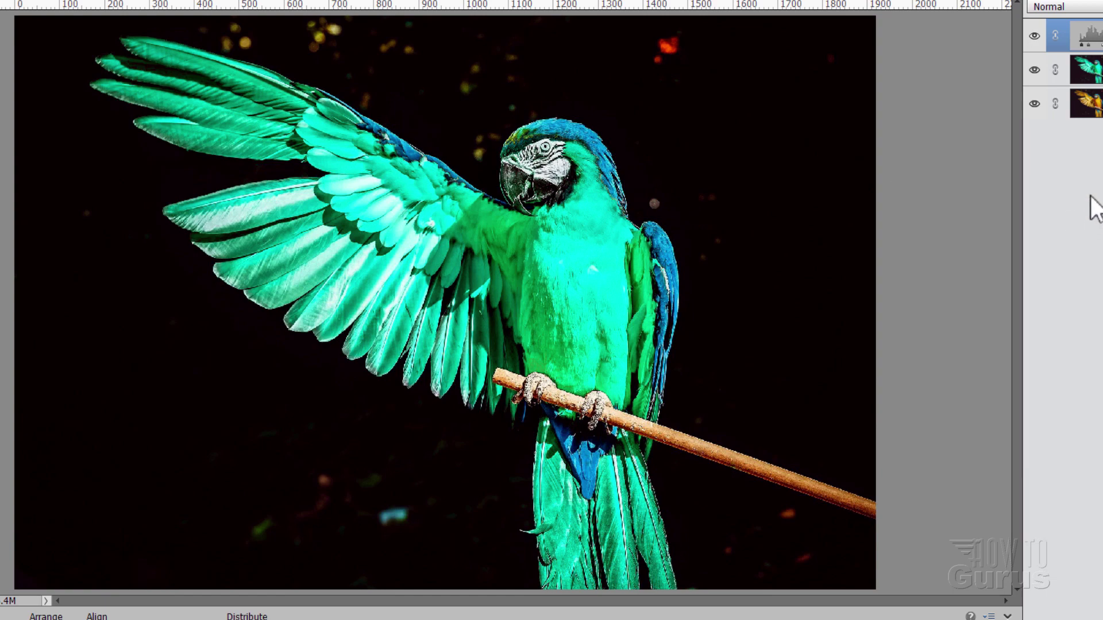
pyautogui.click(1033, 70)
pyautogui.click(1034, 70)
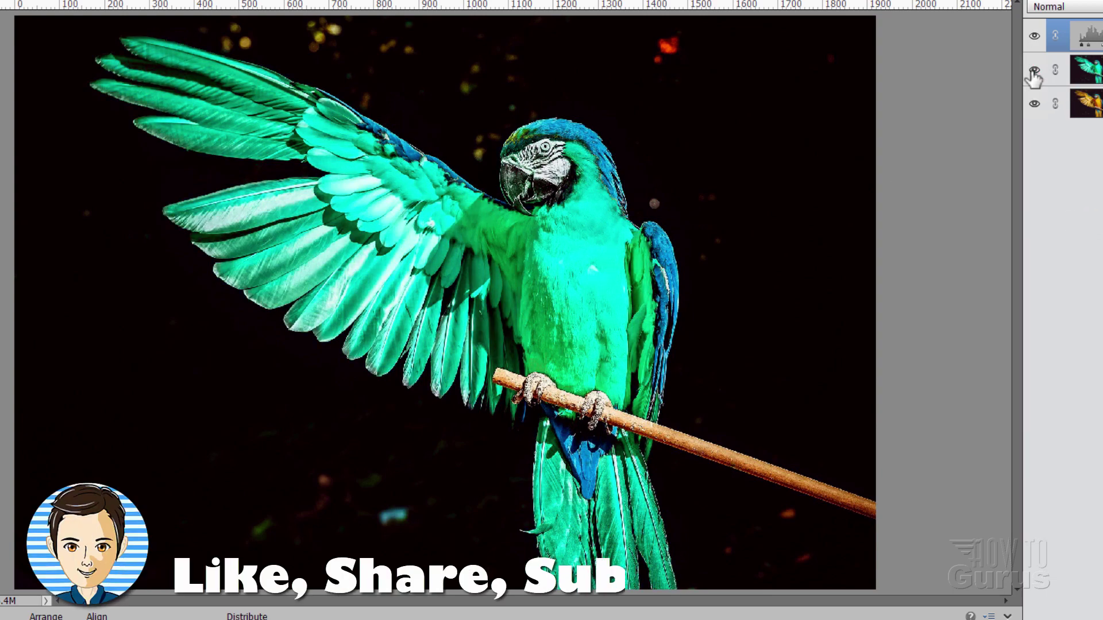